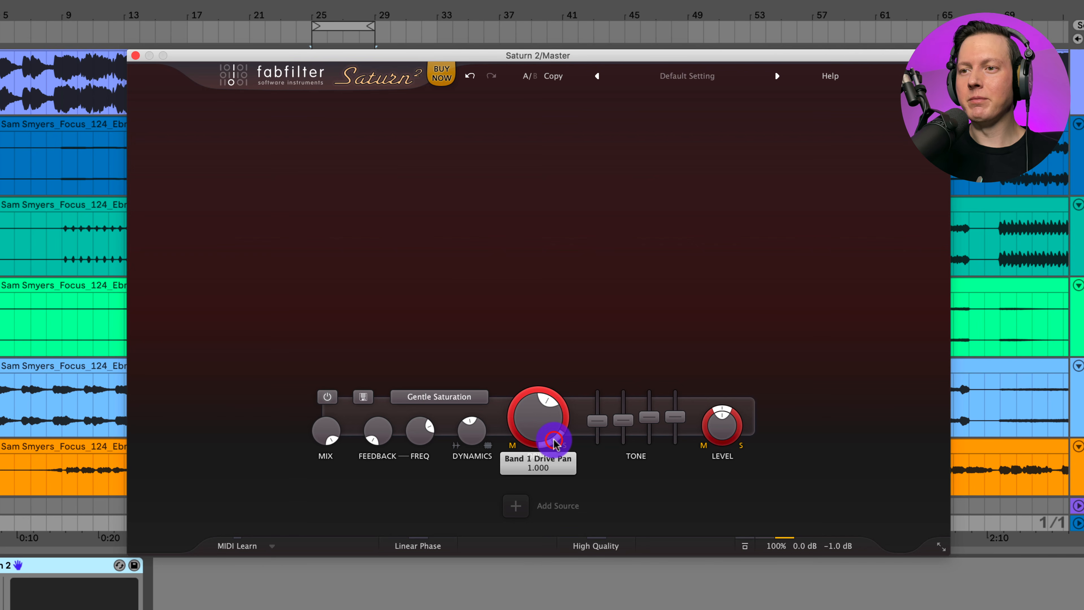
# - Audition extra drive on the side signal, recenter the drive pan, and switch the channel processing from mid/side to left/right
pyautogui.press('space')
pyautogui.moveTo(554, 440)
pyautogui.mouseDown()
pyautogui.moveTo(554, 403)
pyautogui.moveTo(535, 388)
pyautogui.moveTo(518, 415)
pyautogui.moveTo(520, 438)
pyautogui.moveTo(532, 401)
pyautogui.moveTo(559, 412)
pyautogui.moveTo(561, 443)
pyautogui.mouseUp()
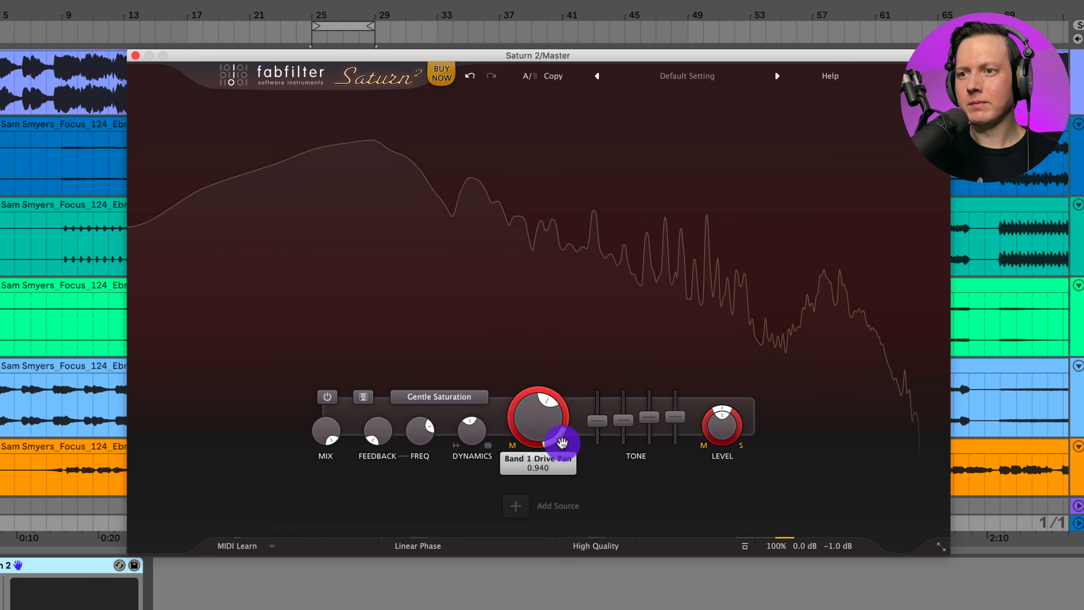
pyautogui.moveTo(548, 405)
pyautogui.mouseDown()
pyautogui.moveTo(558, 422)
pyautogui.moveTo(555, 414)
pyautogui.mouseUp()
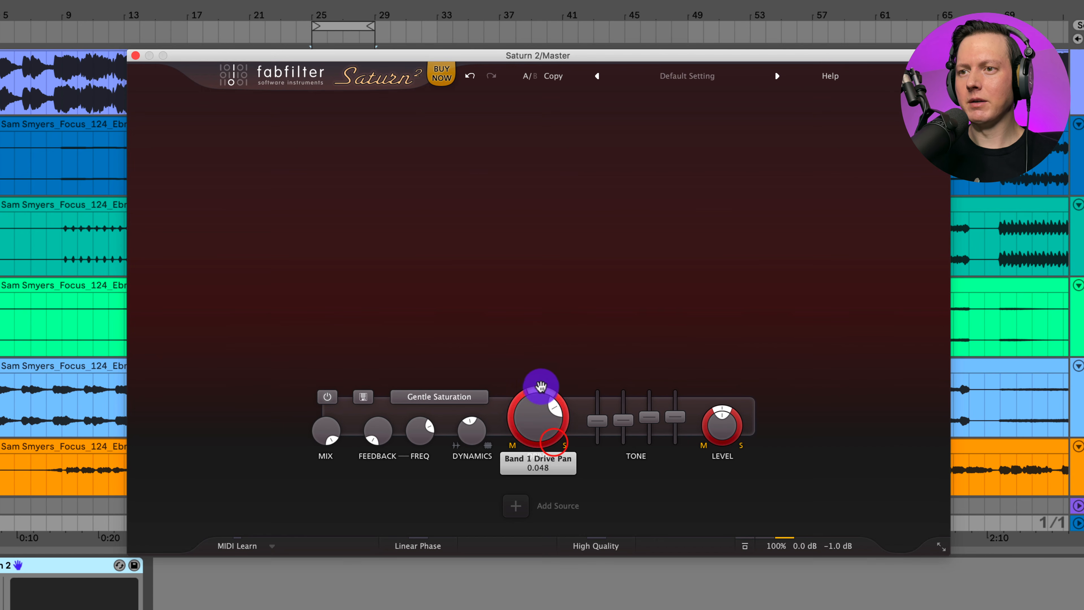
pyautogui.moveTo(537, 391); pyautogui.dragTo(548, 409)
pyautogui.click(803, 548)
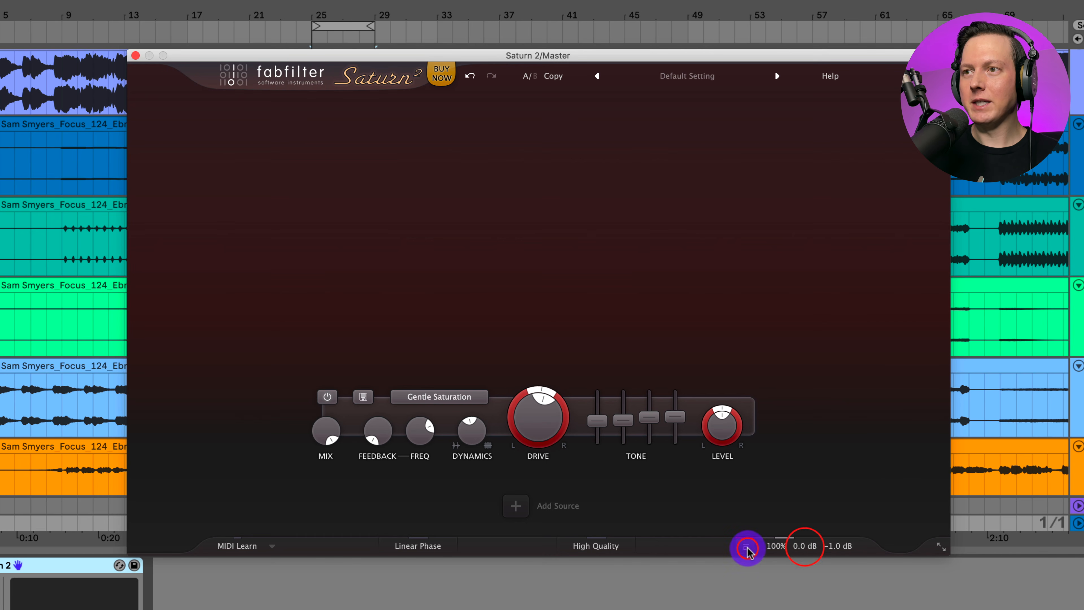
# - Set the High Quality mode to Good and enable Linear Phase processing
pyautogui.click(602, 547)
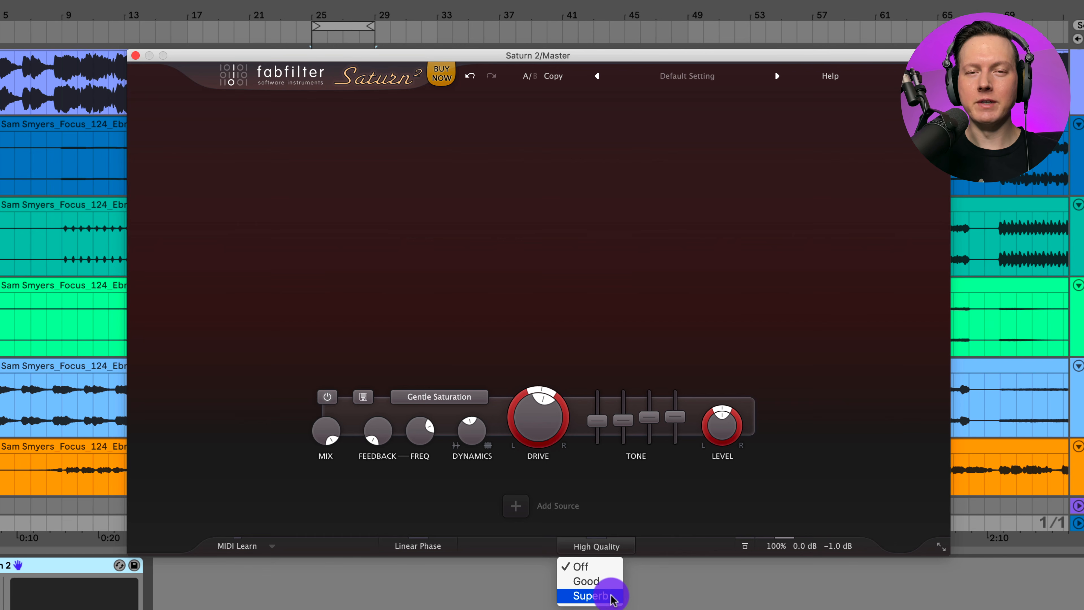
pyautogui.click(587, 580)
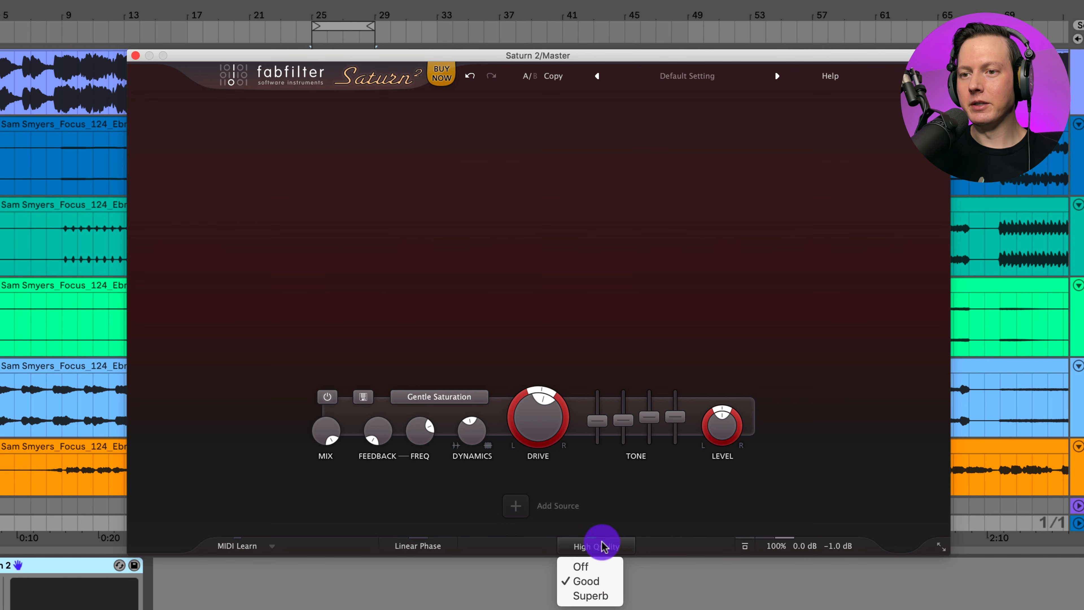
pyautogui.click(519, 550)
pyautogui.click(427, 547)
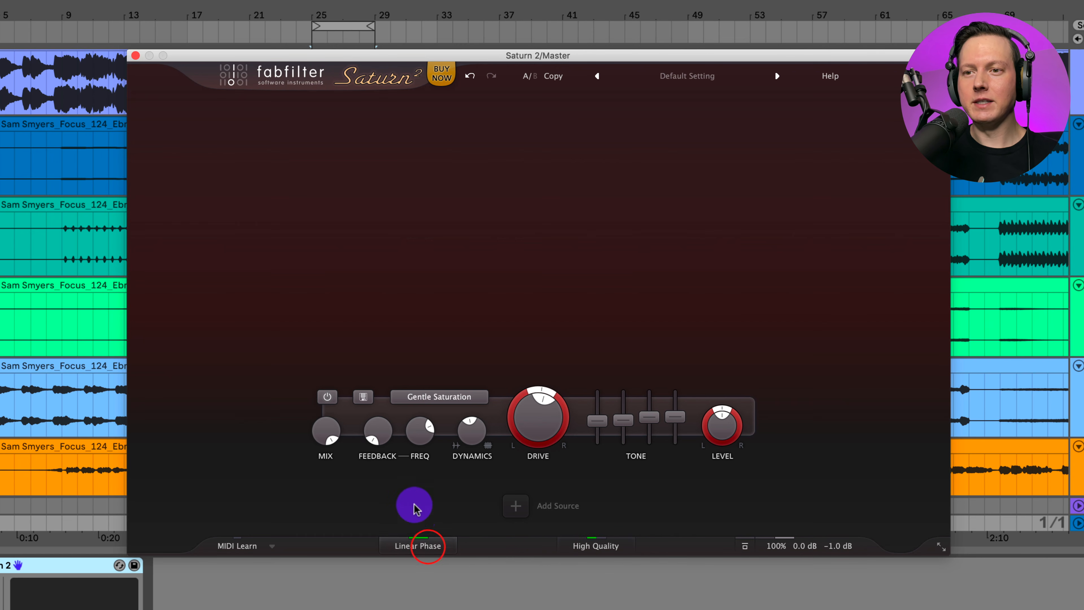
# - Split the spectrum into three bands with one crossover at about 87 Hz and another in the upper frequencies
pyautogui.click(350, 98)
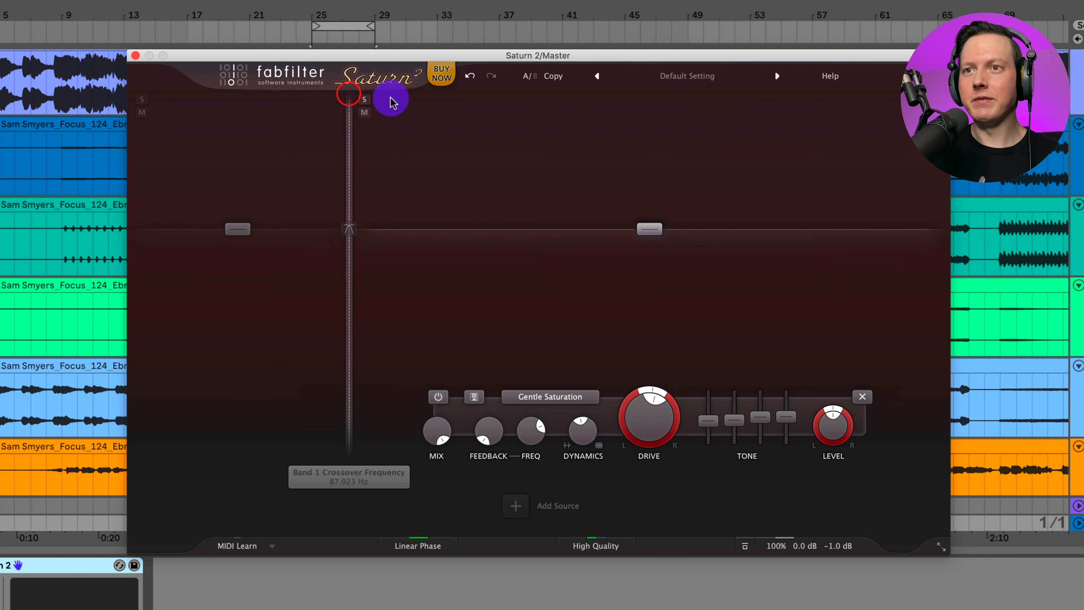
pyautogui.click(723, 100)
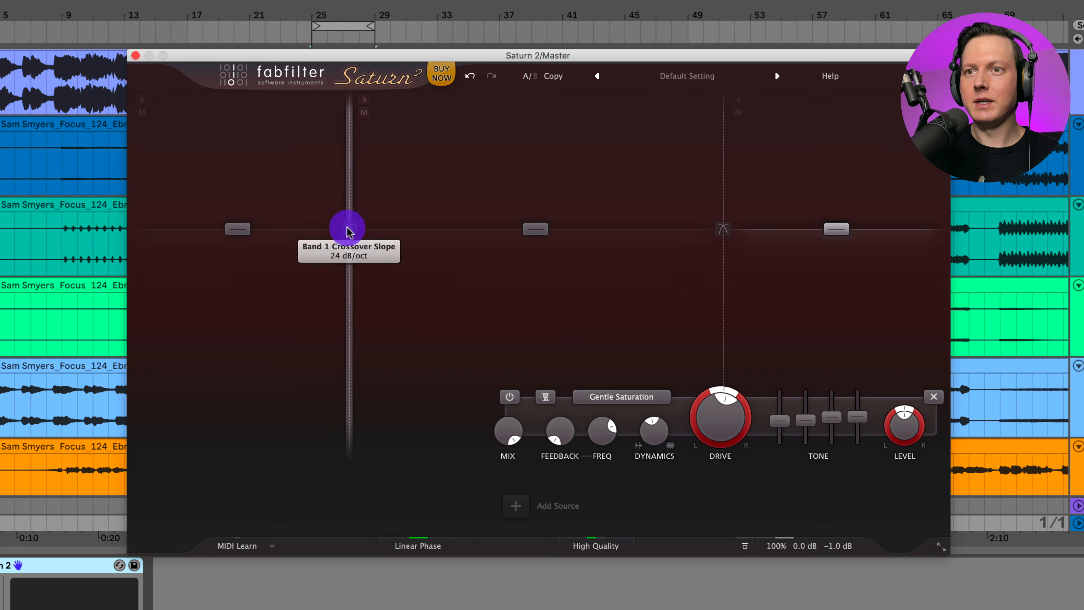
# - Try the 36 and 48 dB/oct slopes on the first crossover and return it to 24 dB/oct
pyautogui.click(349, 230)
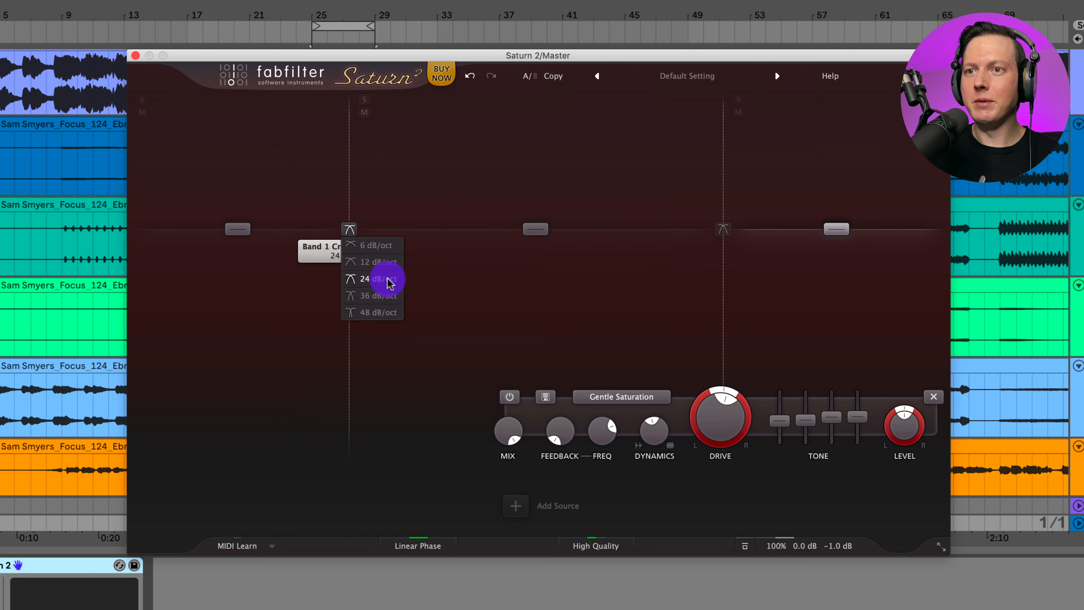
pyautogui.click(384, 295)
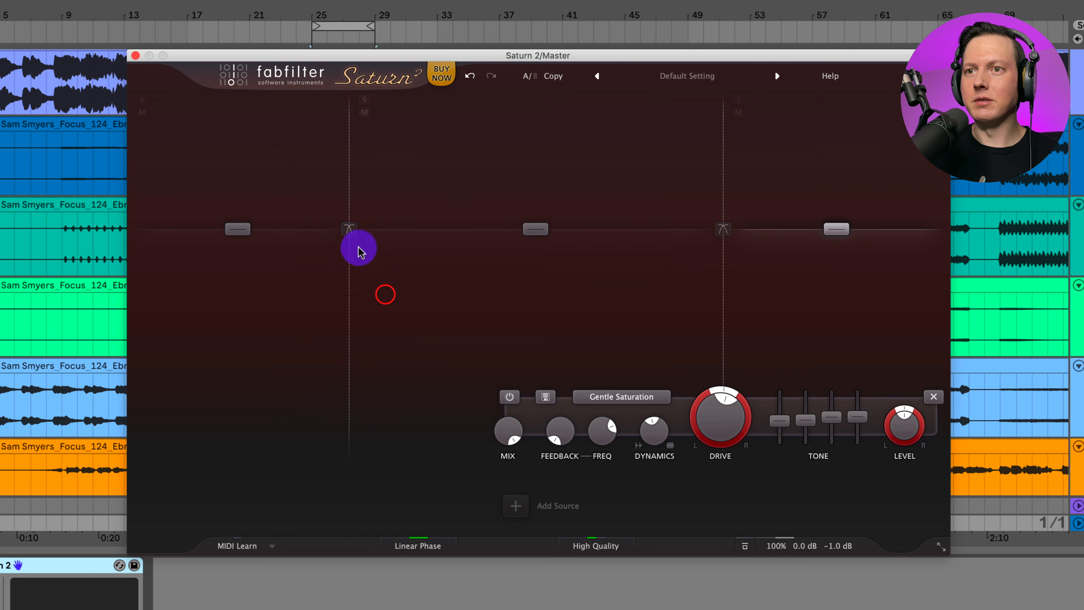
pyautogui.click(347, 227)
pyautogui.click(378, 311)
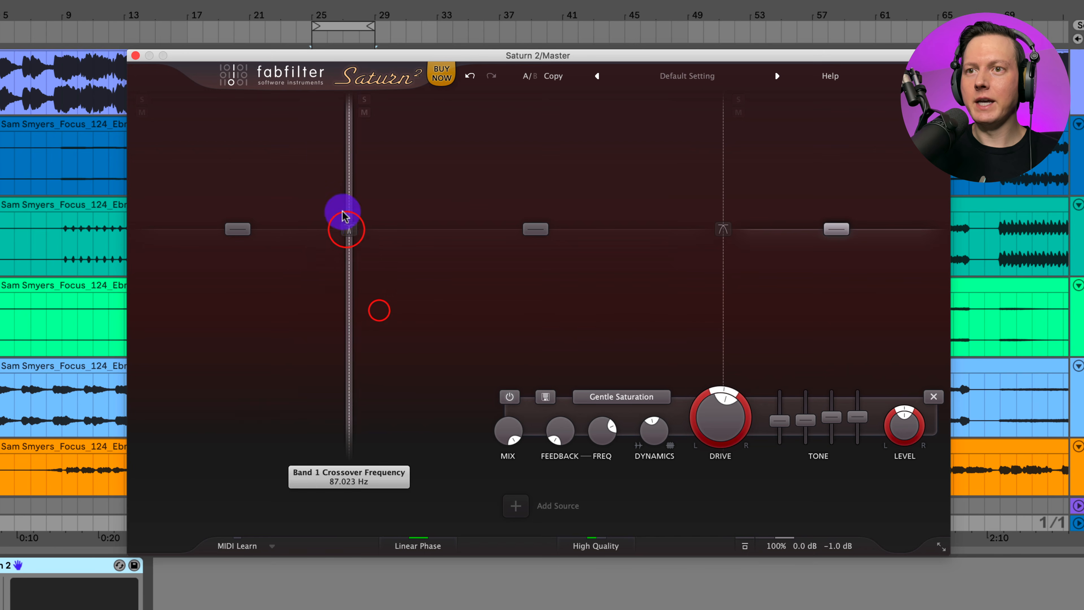
pyautogui.click(349, 230)
pyautogui.click(380, 278)
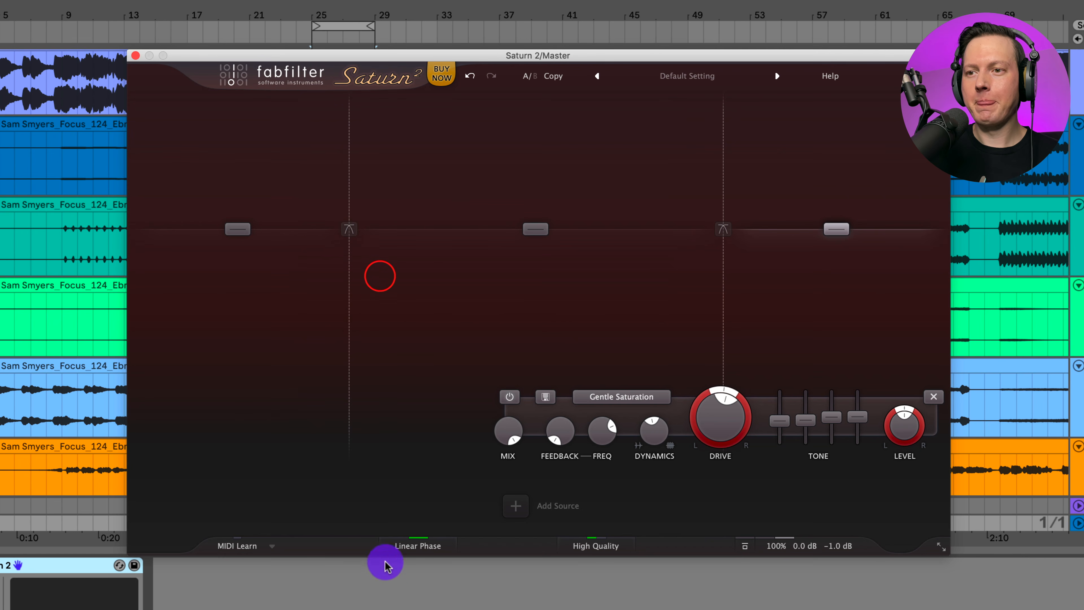
# - Raise the drive of all three bands together and set the high band's drive to about 68%
pyautogui.moveTo(256, 271); pyautogui.dragTo(781, 274)
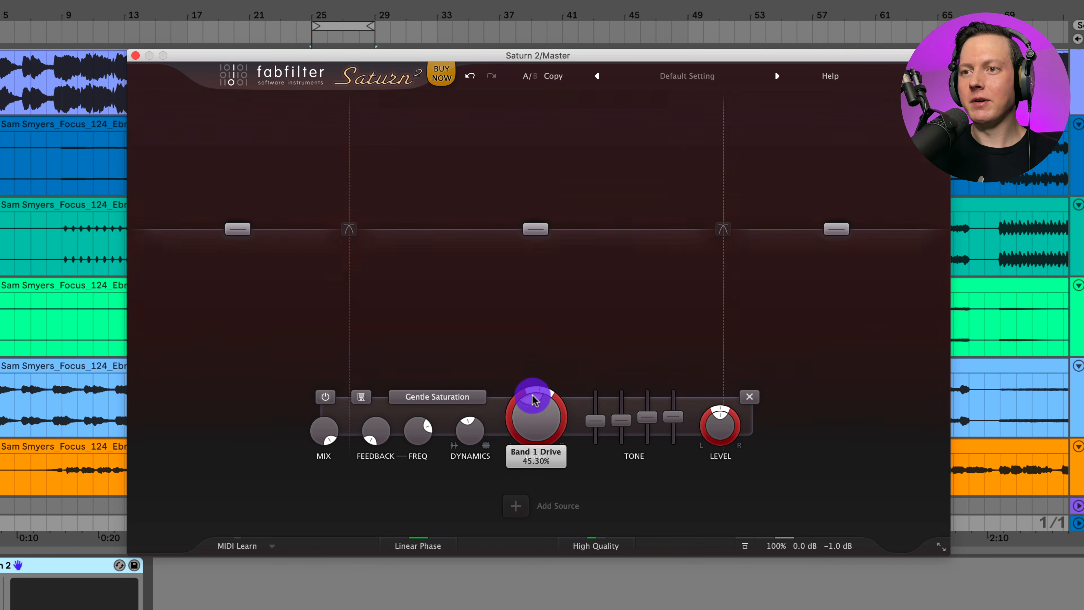
pyautogui.moveTo(554, 449); pyautogui.dragTo(558, 403)
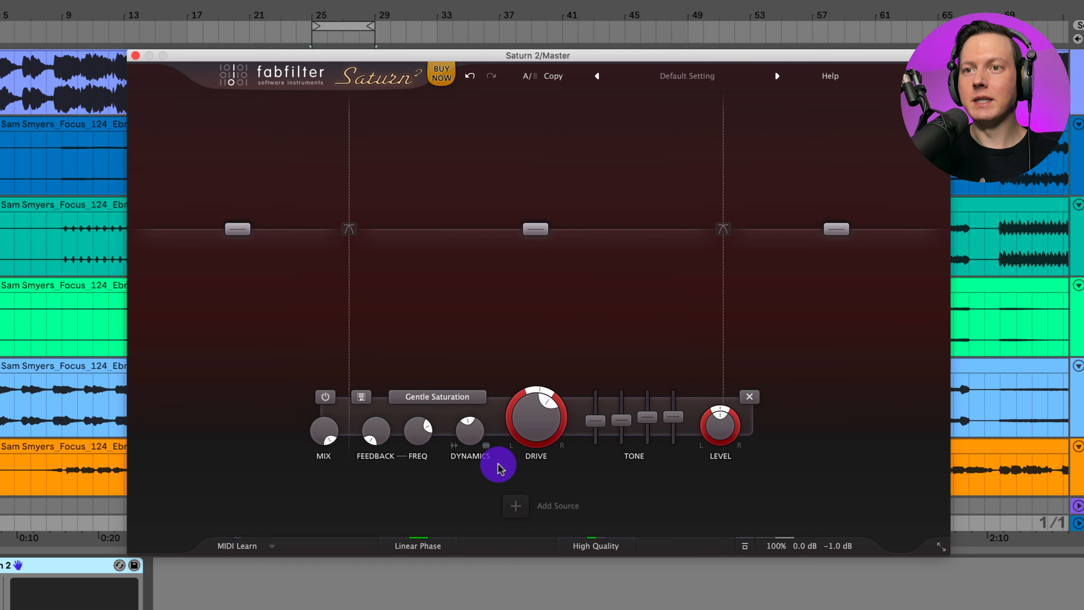
pyautogui.click(244, 317)
pyautogui.click(434, 302)
pyautogui.click(850, 327)
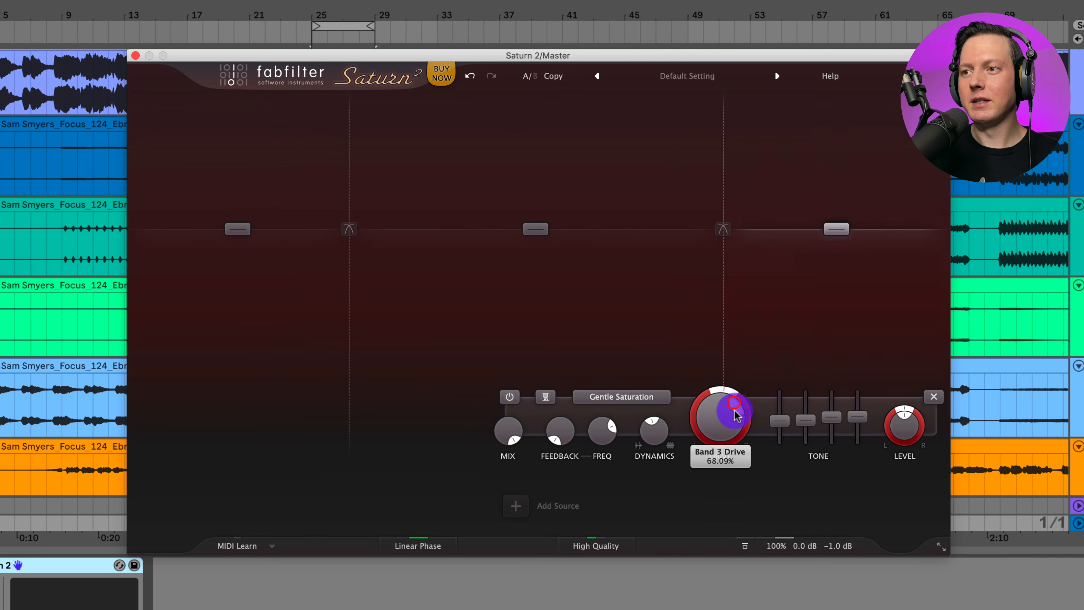
# - Add a new envelope follower as a modulation source
pyautogui.click(628, 334)
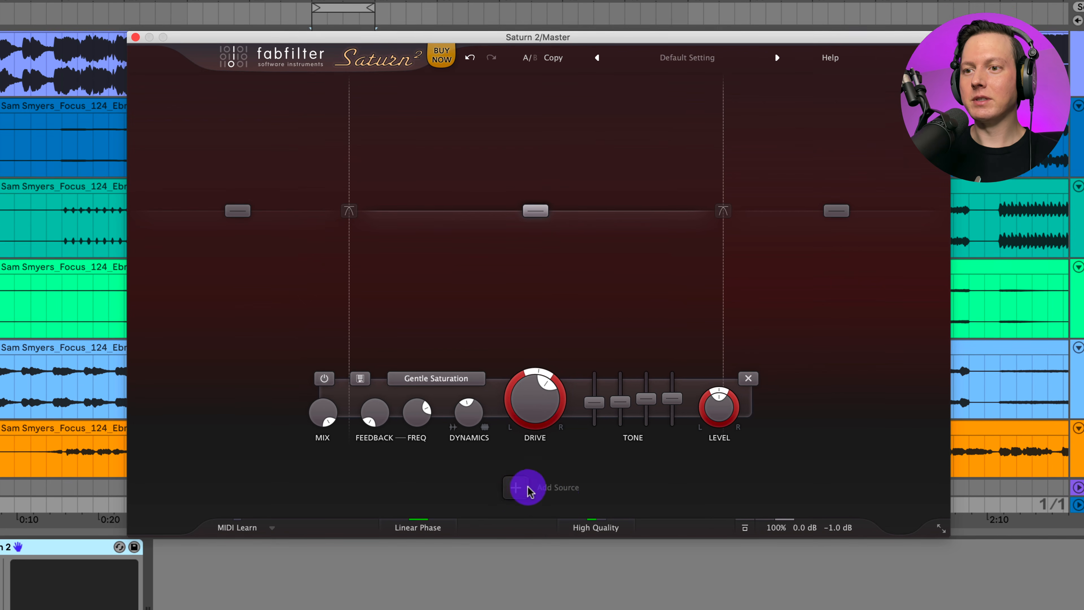
pyautogui.click(517, 477)
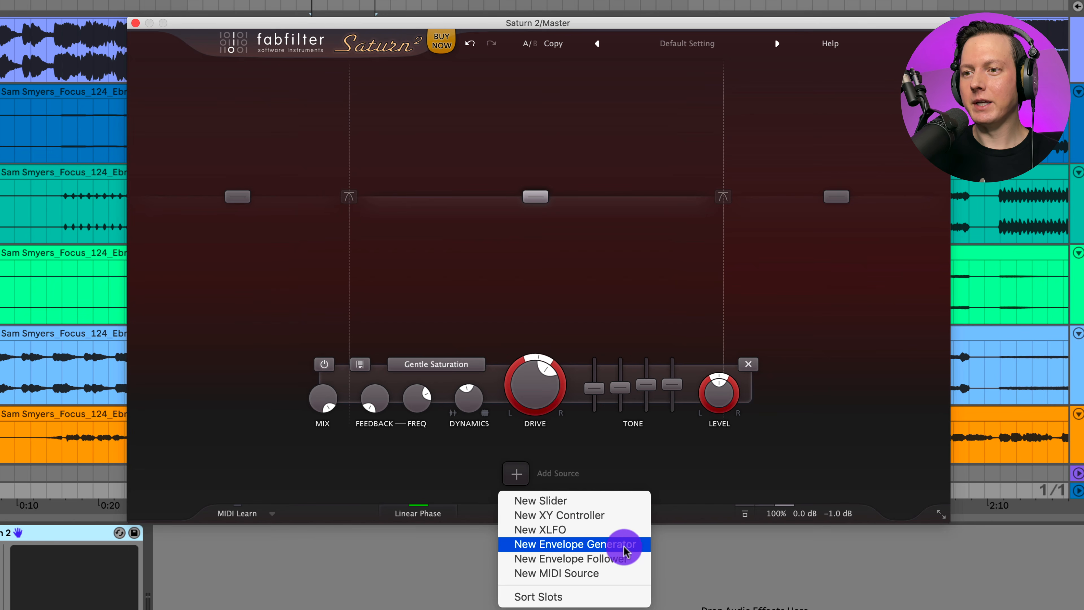
pyautogui.click(616, 558)
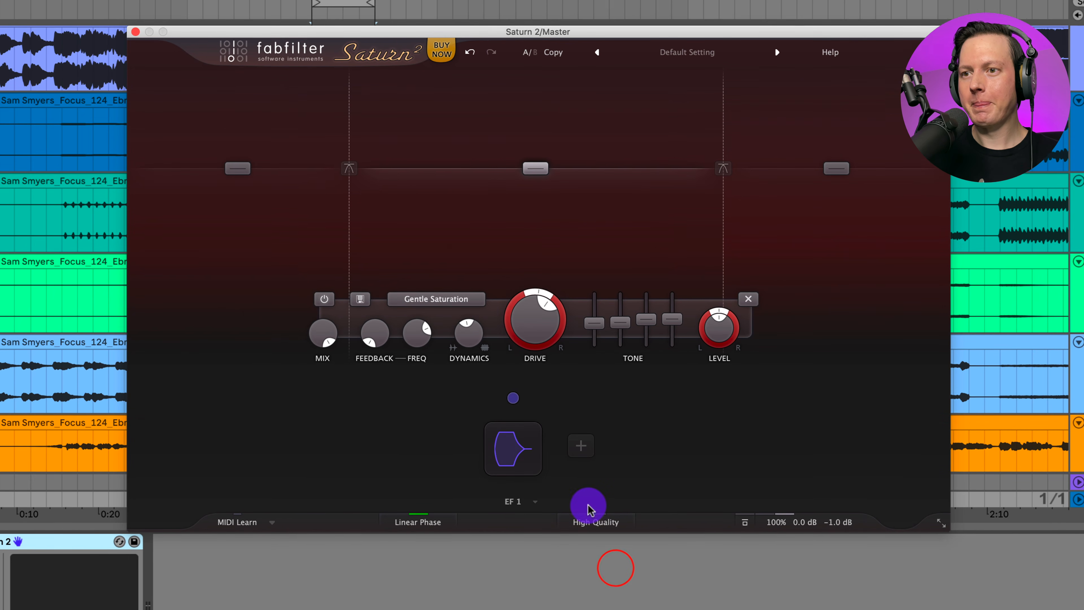
# - Move both crossovers to lower frequencies and reduce the drive of the mid and high bands to minimum
pyautogui.click(347, 193)
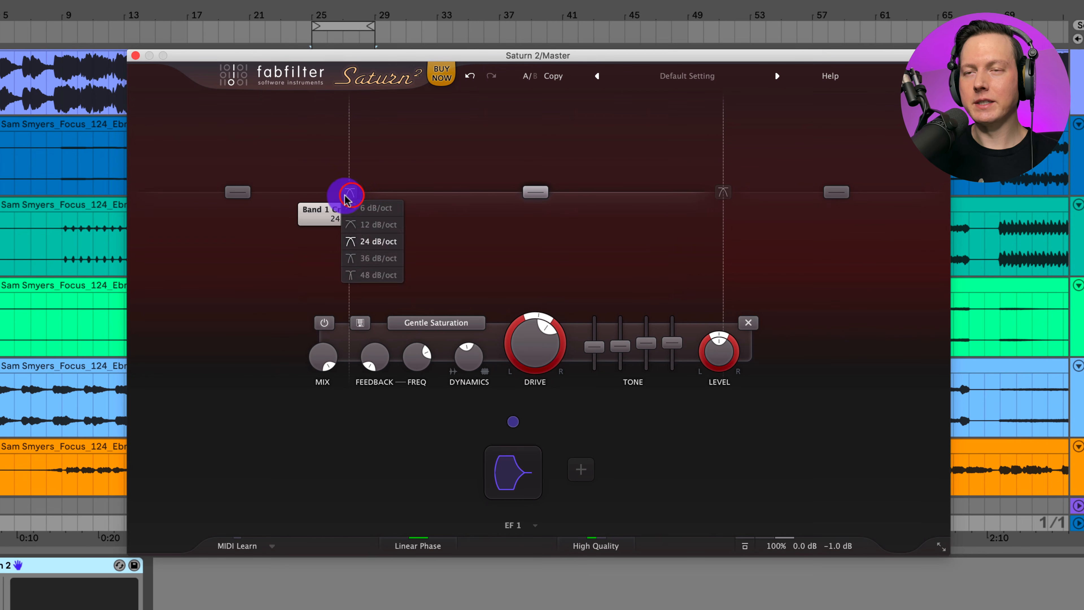
pyautogui.click(347, 173)
pyautogui.moveTo(347, 166); pyautogui.dragTo(341, 170)
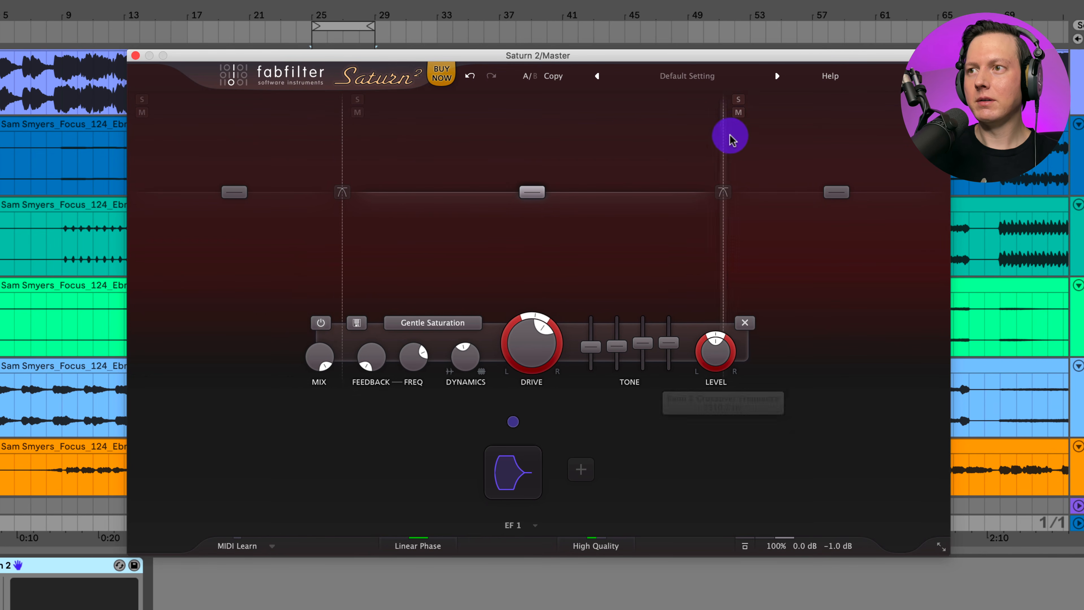
pyautogui.moveTo(725, 136); pyautogui.dragTo(679, 122)
pyautogui.click(744, 154)
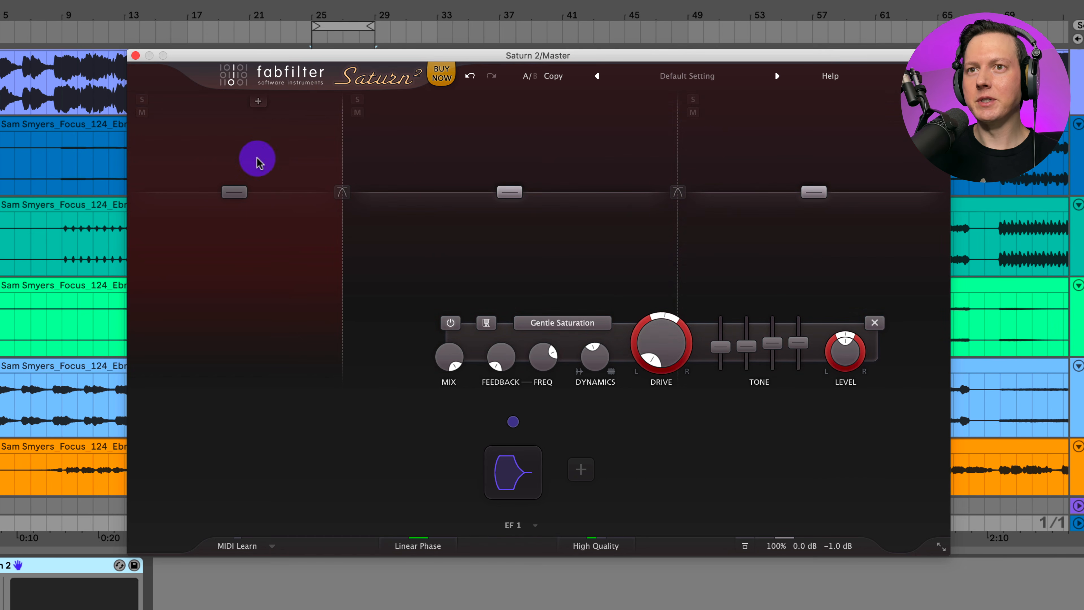
# - Change the low band's distortion style to Warm Transformer
pyautogui.click(259, 153)
pyautogui.click(271, 321)
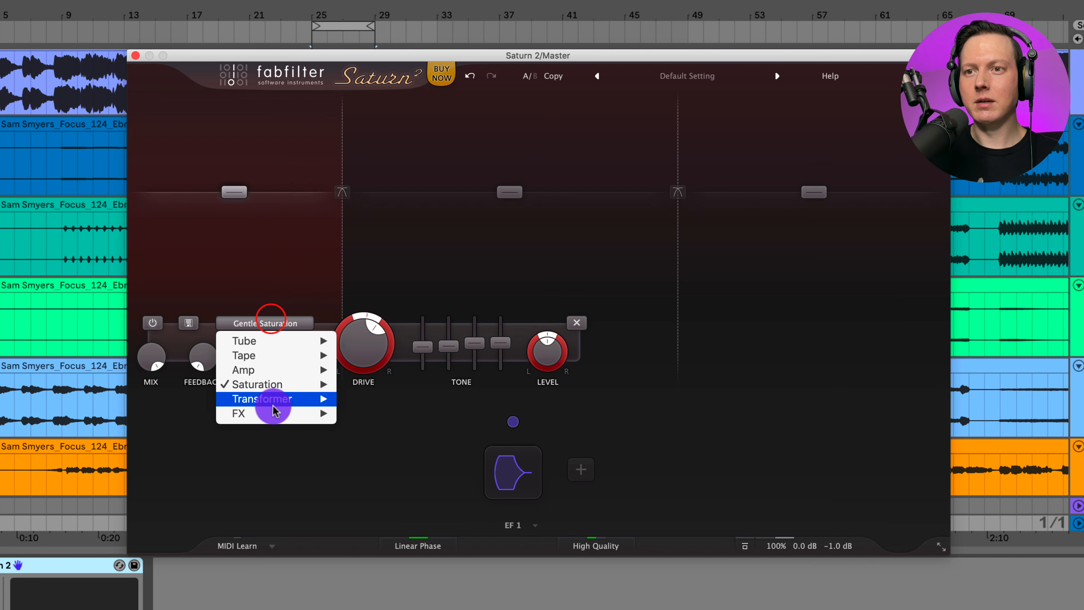
pyautogui.moveTo(276, 404)
pyautogui.click(417, 428)
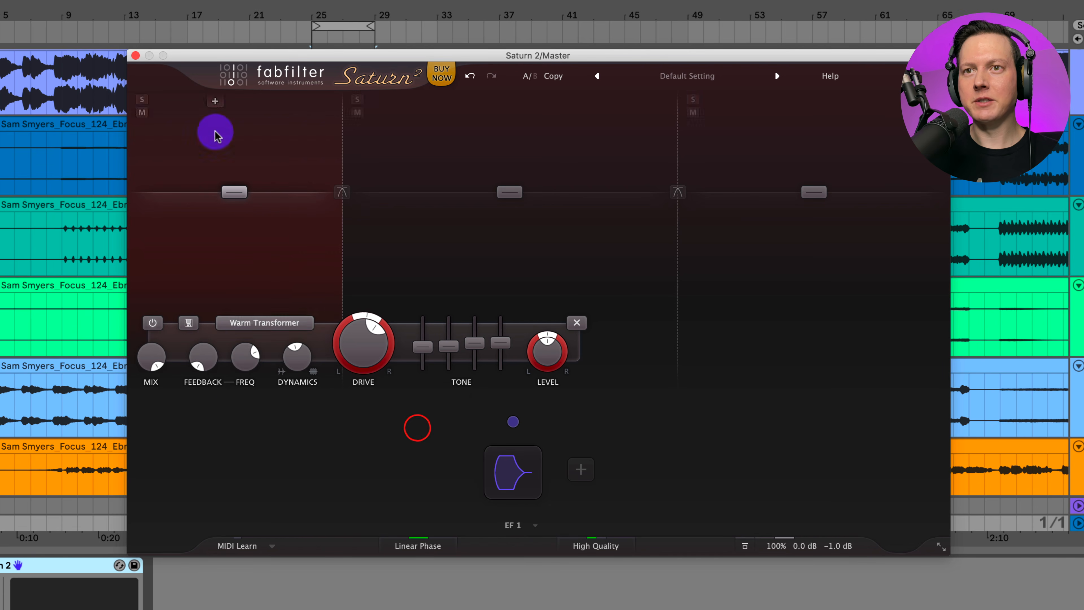
# - Audition the low band soloed and in the full mix while raising its drive to about 86%
pyautogui.click(142, 100)
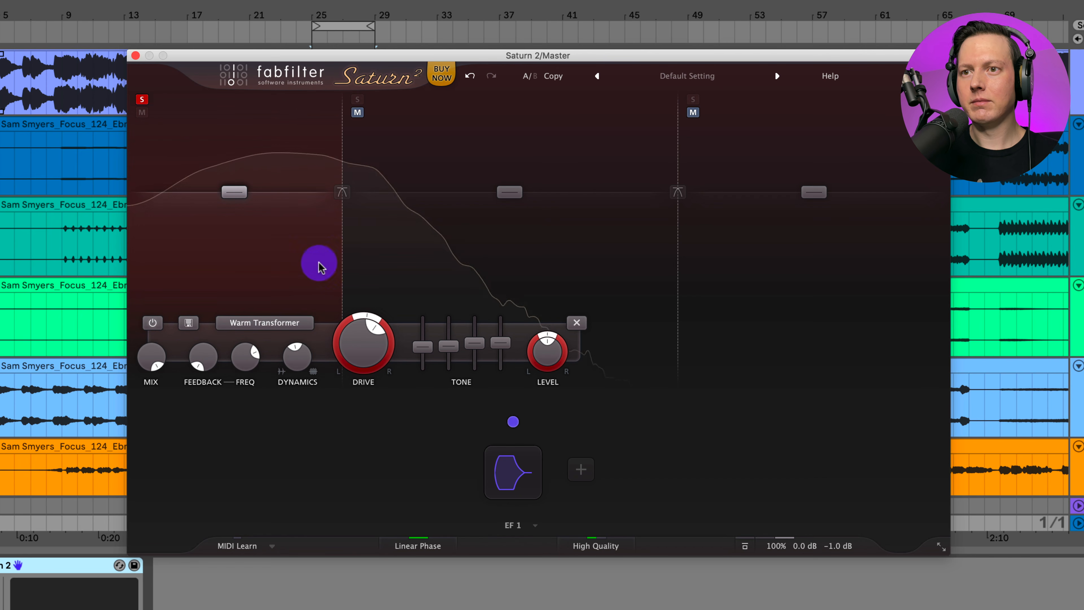
pyautogui.moveTo(368, 333); pyautogui.dragTo(383, 343)
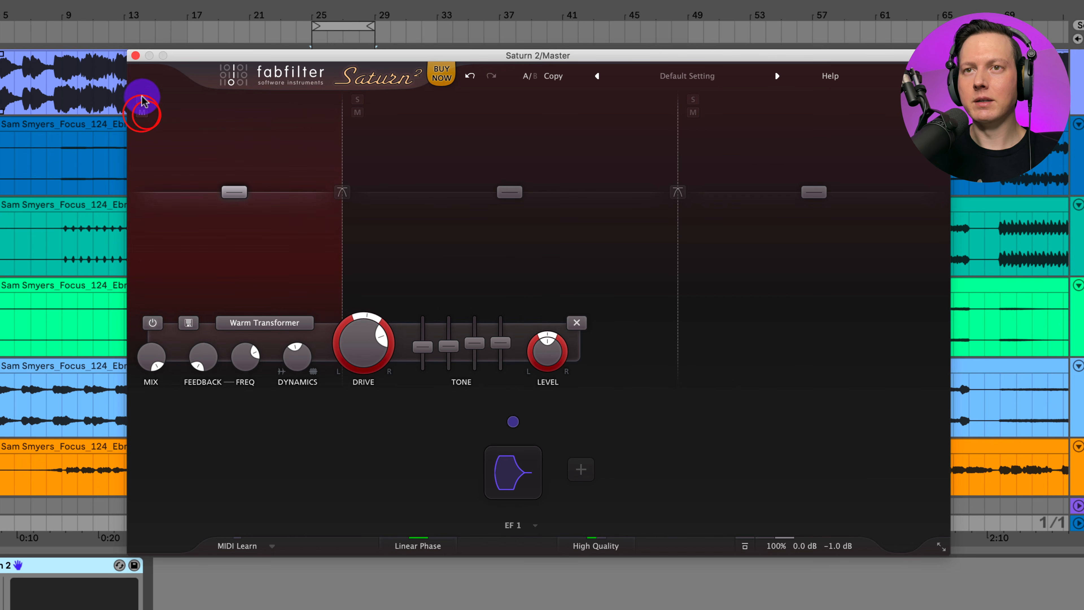
pyautogui.press('space')
pyautogui.moveTo(381, 334); pyautogui.dragTo(382, 348)
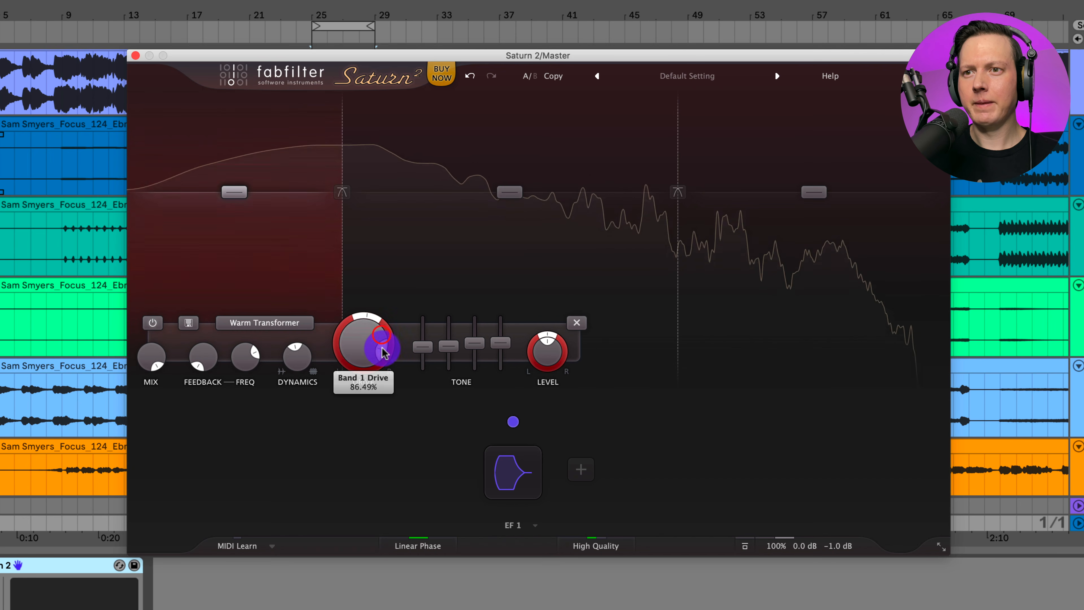
pyautogui.moveTo(234, 194)
pyautogui.mouseDown()
pyautogui.moveTo(236, 170)
pyautogui.moveTo(240, 193)
pyautogui.mouseUp()
pyautogui.press('space')
# - Expand the EF 1 envelope follower and set its trigger source to band 1
pyautogui.moveTo(542, 479)
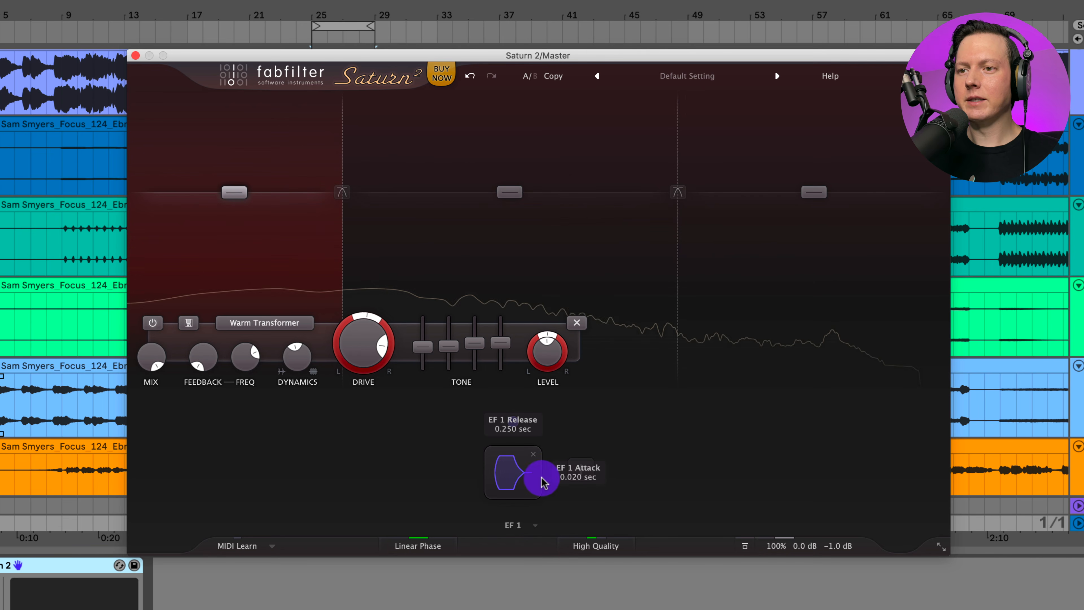
pyautogui.click(517, 478)
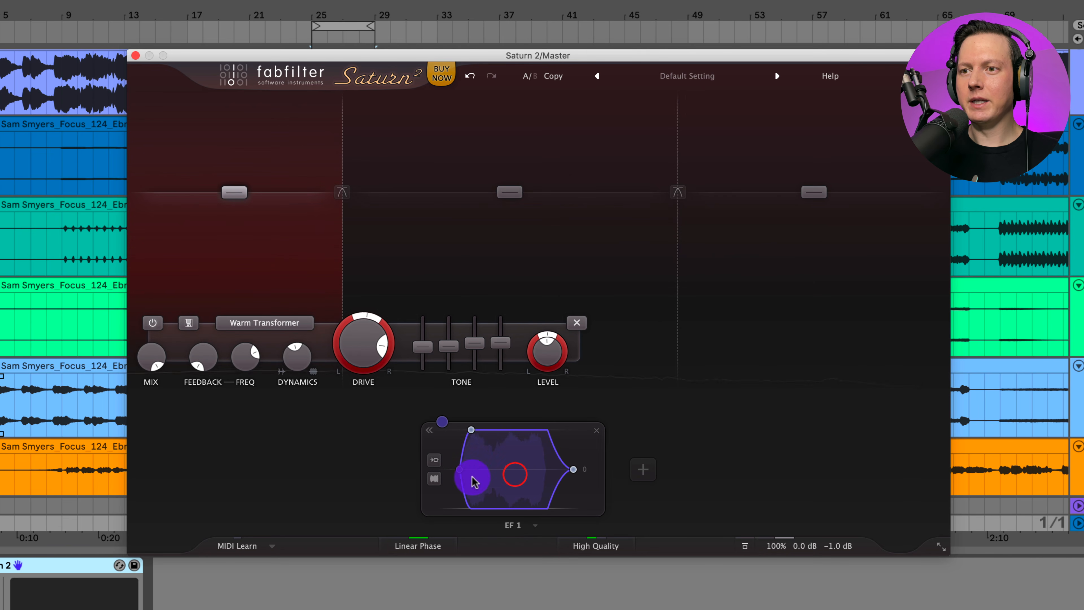
pyautogui.click(435, 461)
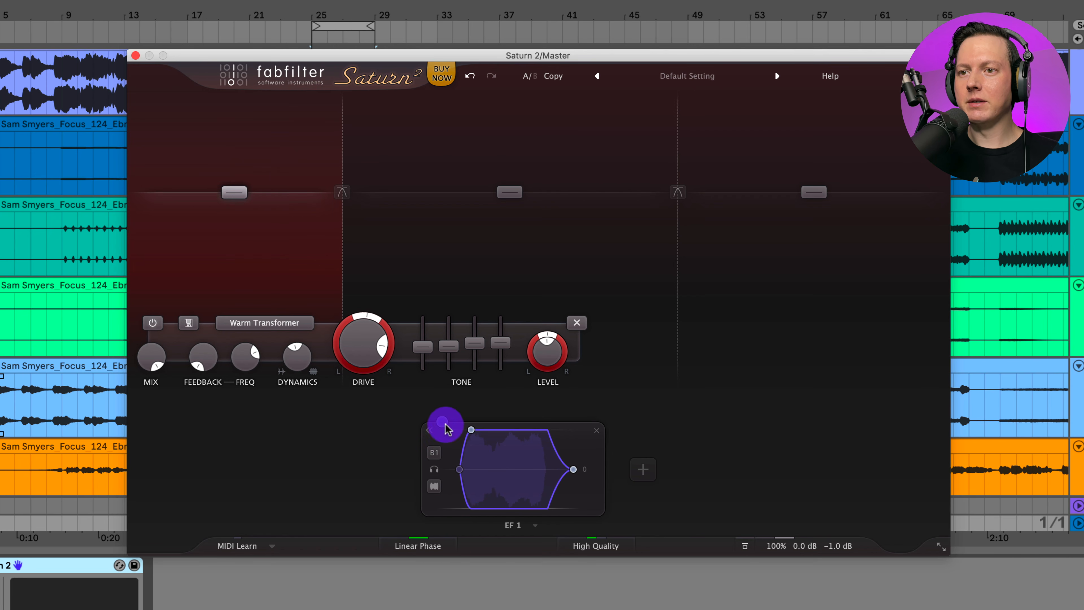
# - Assign EF 1 to the low band's output level and, while auditioning, make it a small inverted modulation
pyautogui.moveTo(443, 421); pyautogui.dragTo(551, 361)
pyautogui.click(645, 364)
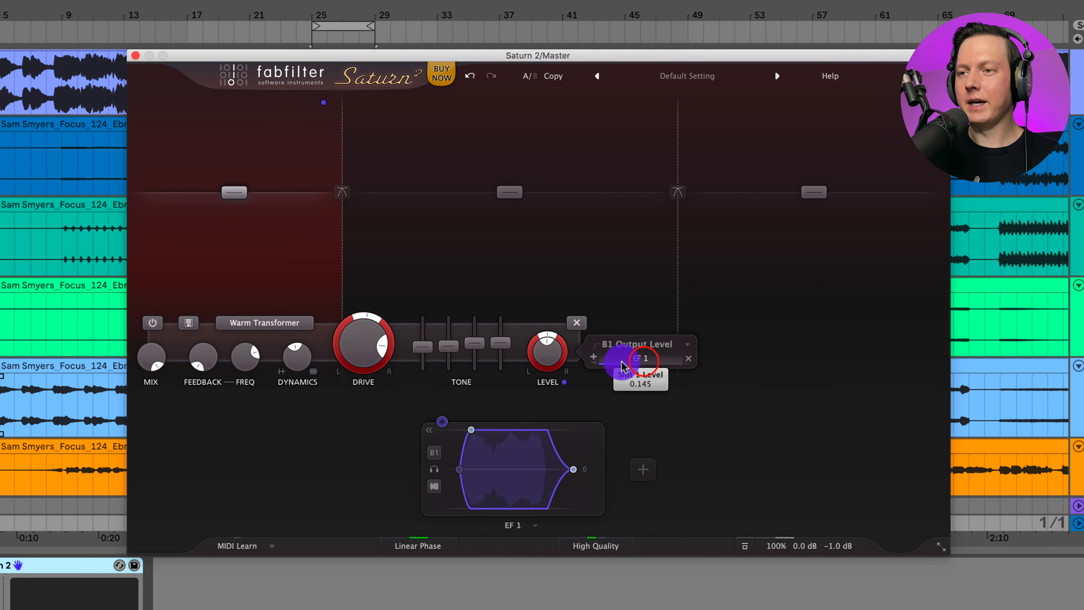
pyautogui.press('space')
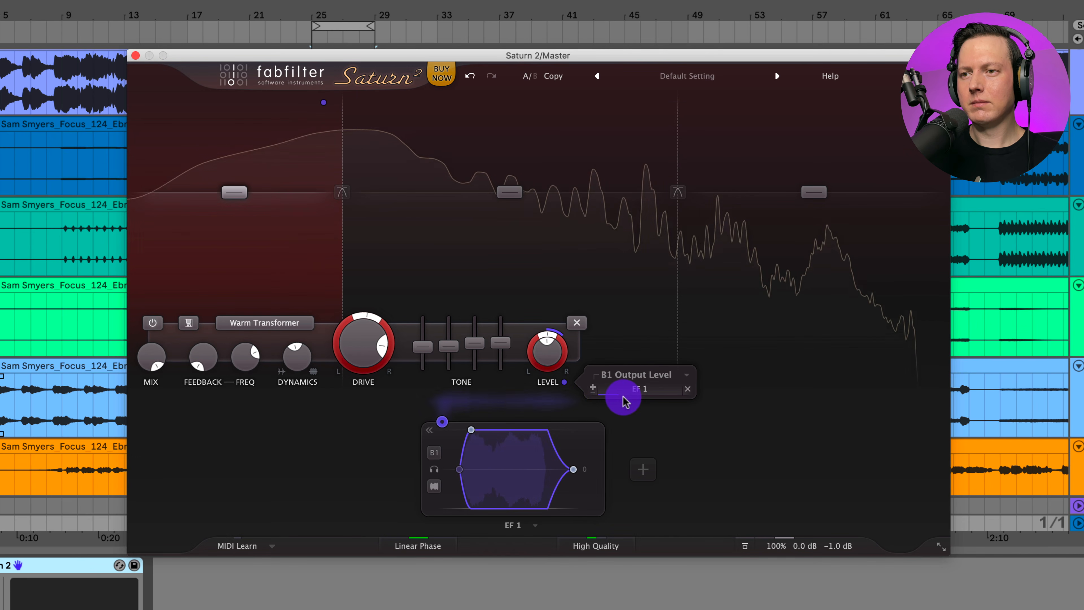
pyautogui.moveTo(623, 402); pyautogui.dragTo(618, 402)
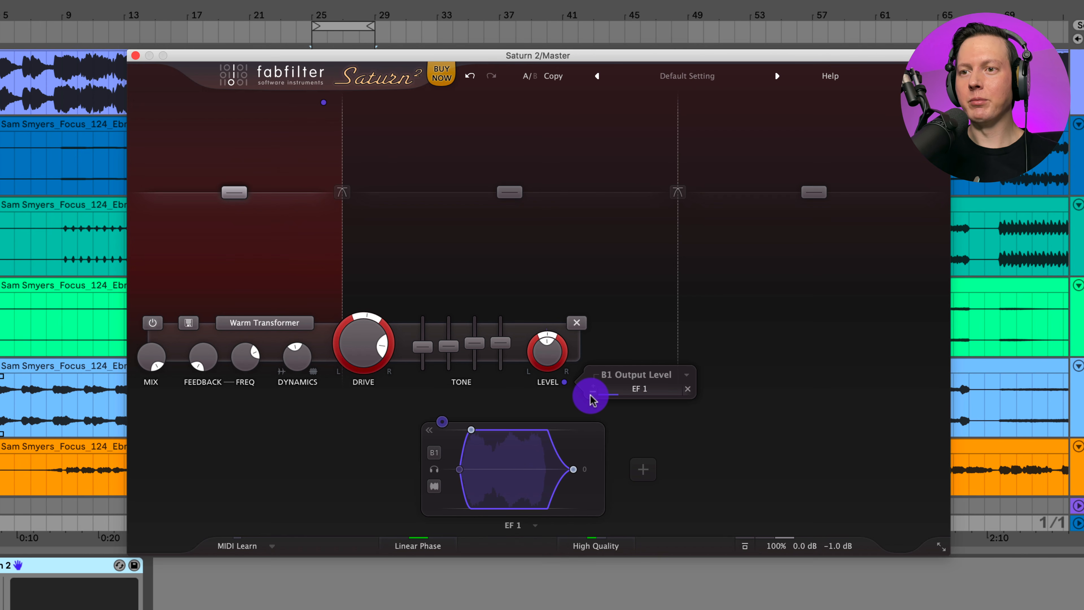
pyautogui.moveTo(591, 400)
pyautogui.mouseDown()
pyautogui.moveTo(618, 396)
pyautogui.moveTo(571, 393)
pyautogui.mouseUp()
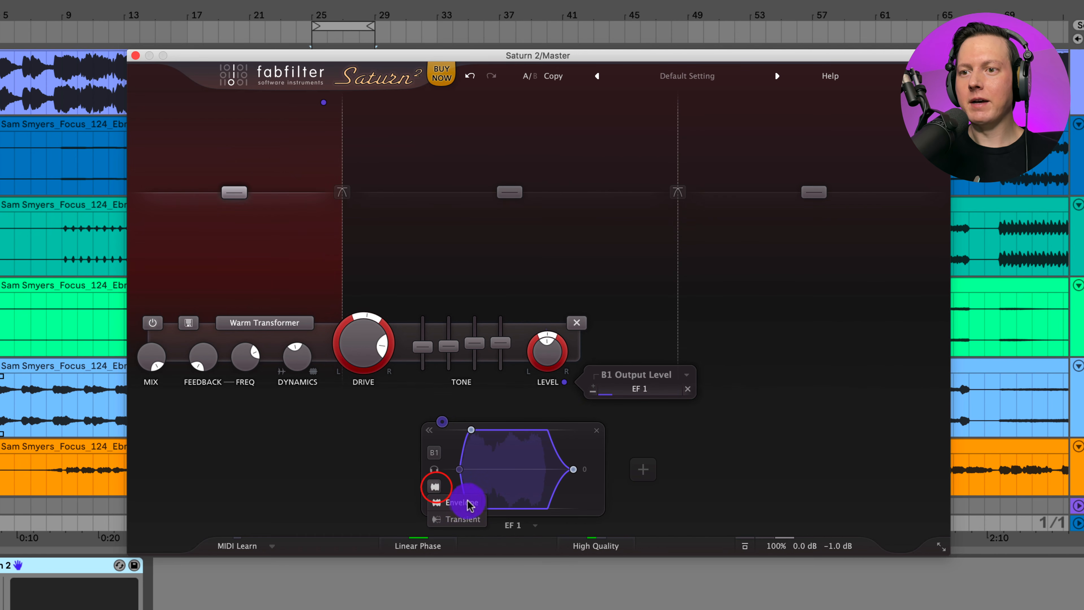
# - Switch EF 1 to Transient mode with a 0.001 sec attack and a shorter release
pyautogui.click(477, 520)
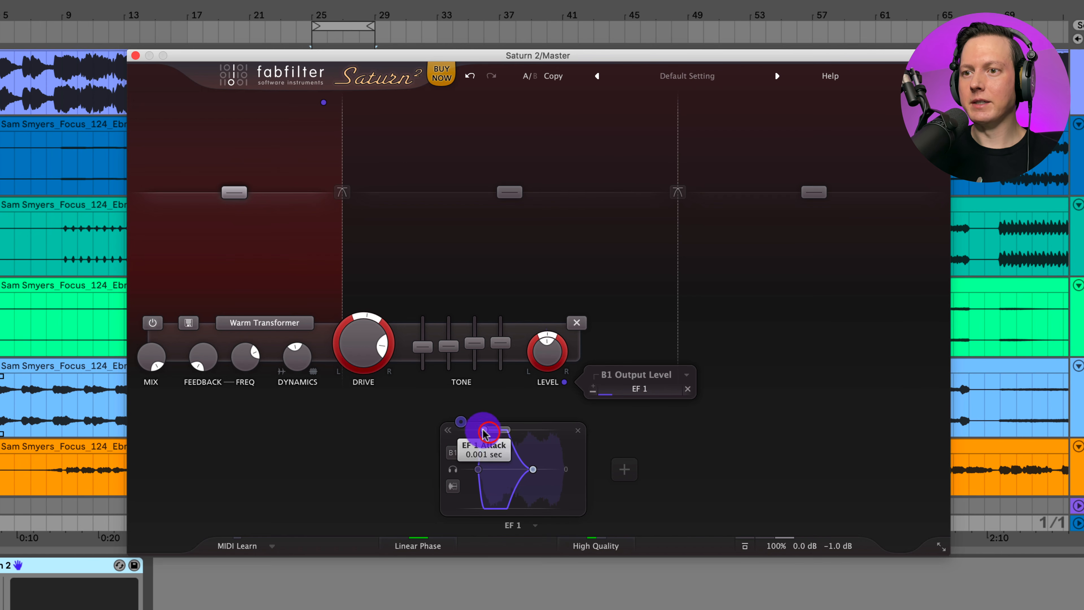
pyautogui.moveTo(533, 471); pyautogui.dragTo(523, 471)
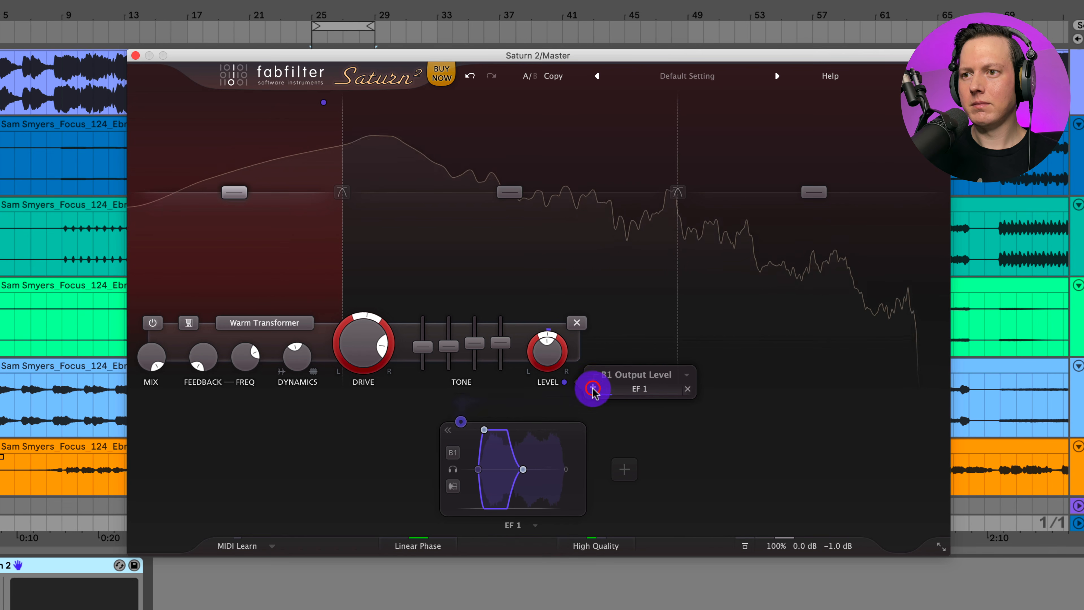
# - Switch EF 1's modulation of the low band's output level to positive and adjust its amount while auditioning
pyautogui.moveTo(592, 387); pyautogui.dragTo(649, 401)
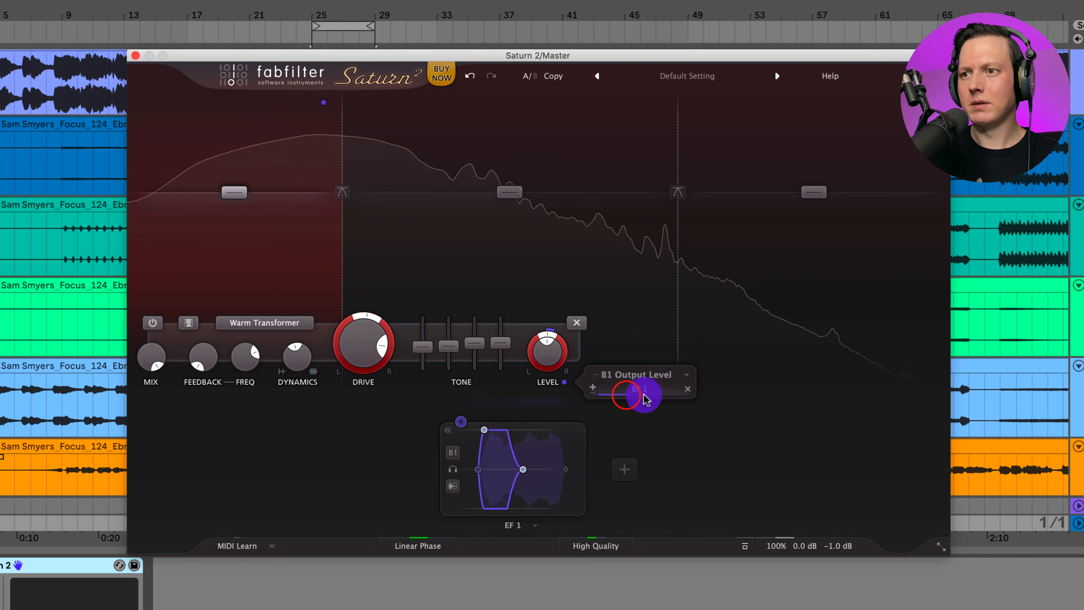
pyautogui.moveTo(649, 395); pyautogui.dragTo(652, 399)
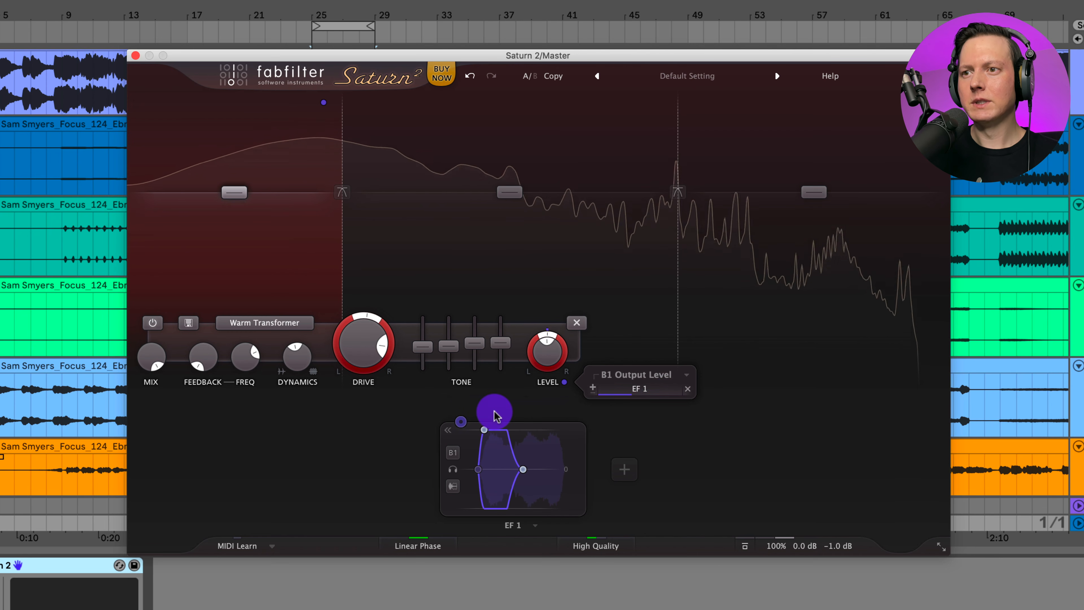
pyautogui.press('space')
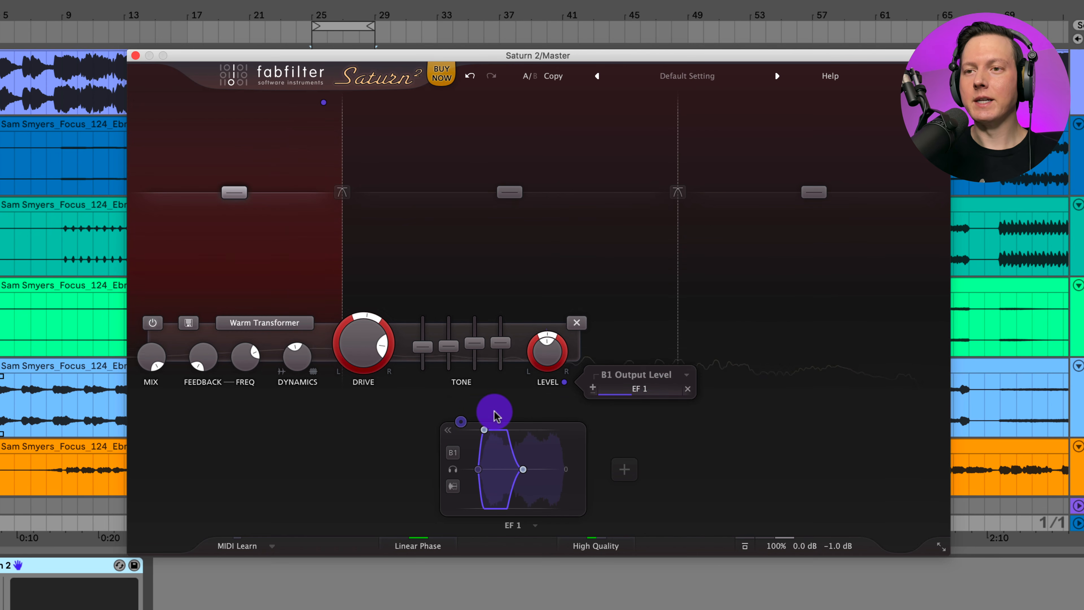
# - Add a slider modulation source and assign it to the amount of EF 1's modulation on the low band's output level
pyautogui.click(625, 470)
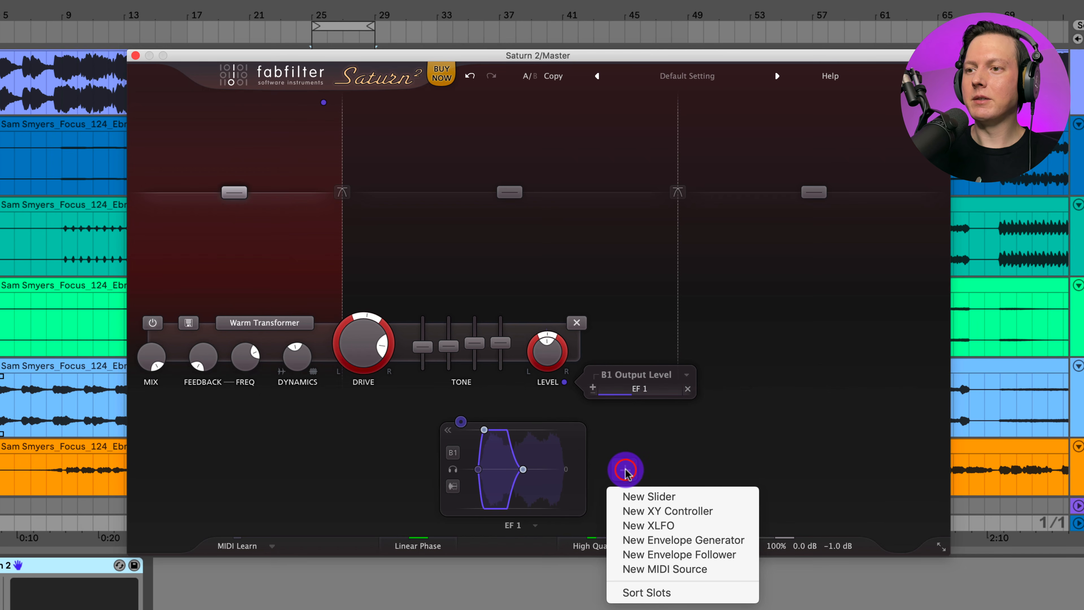
pyautogui.click(683, 497)
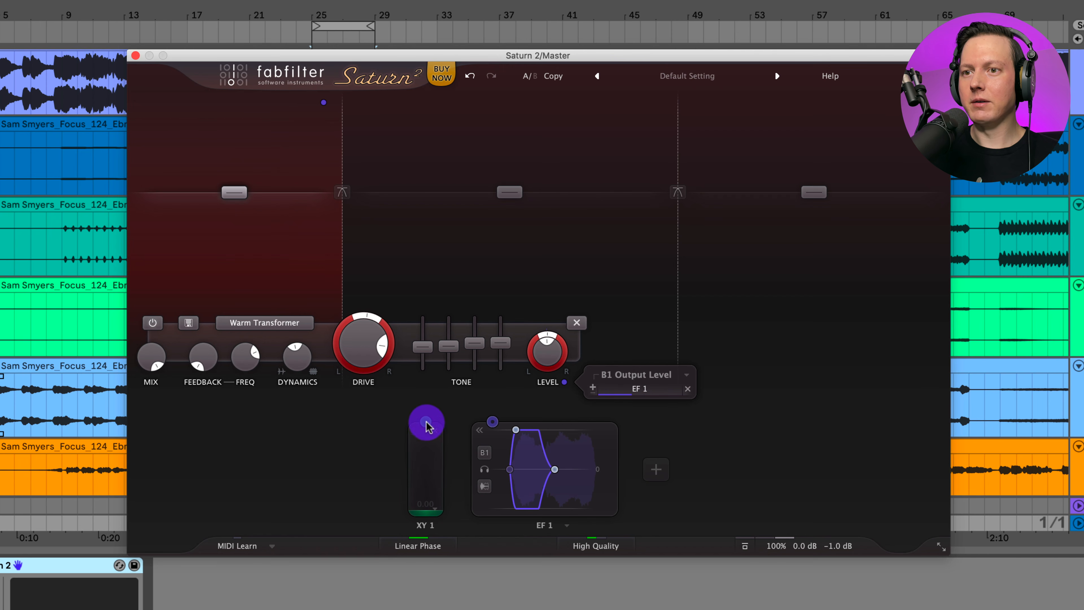
pyautogui.moveTo(423, 423); pyautogui.dragTo(488, 408)
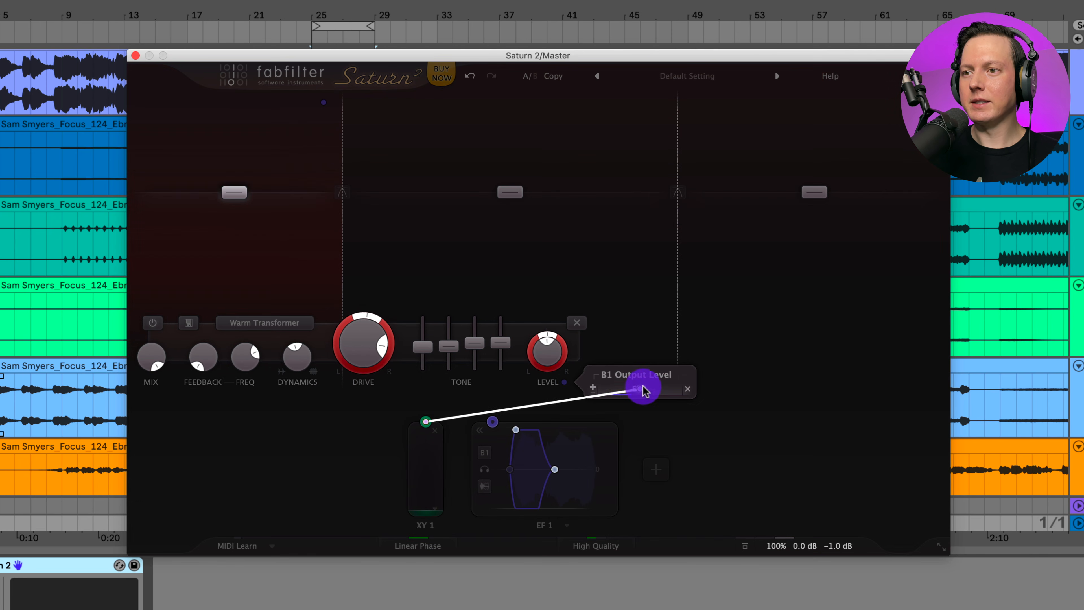
pyautogui.moveTo(644, 389); pyautogui.dragTo(647, 382)
# - Audition the mix while raising the XY 1 slider to about 0.6
pyautogui.press('space')
pyautogui.click(434, 509)
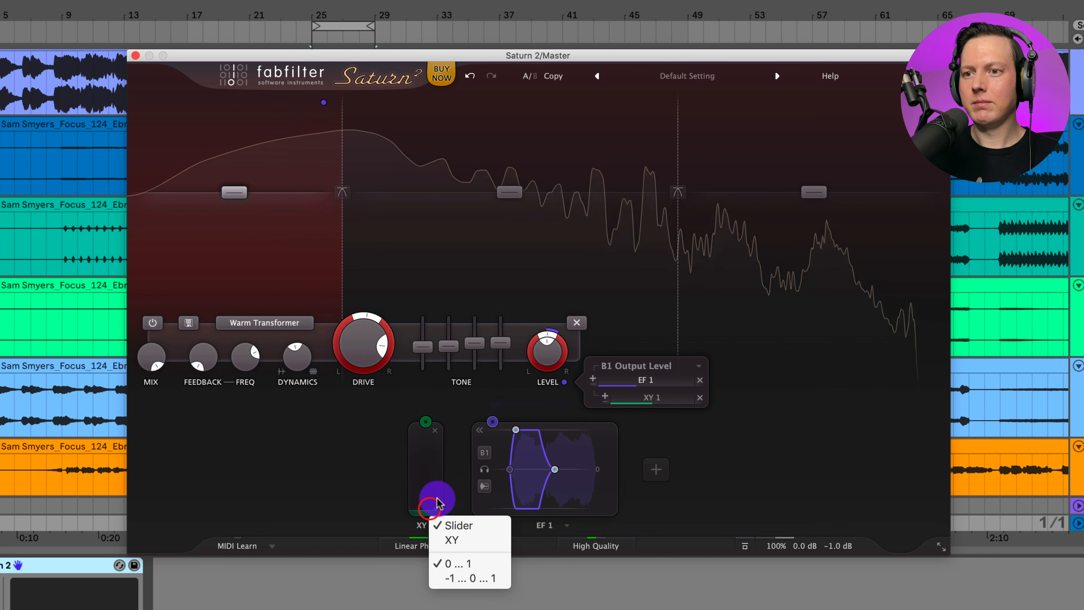
pyautogui.click(429, 504)
pyautogui.moveTo(426, 510); pyautogui.dragTo(440, 463)
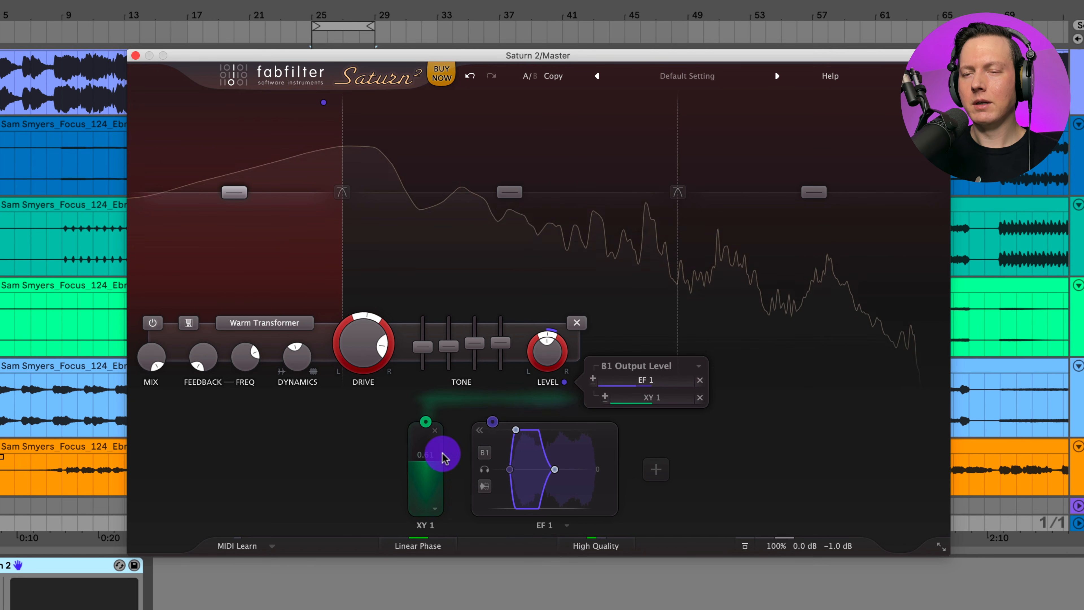
# - Assign XY 1 to the low band's Dynamics and fine-tune the modulation amount while auditioning
pyautogui.click(426, 423)
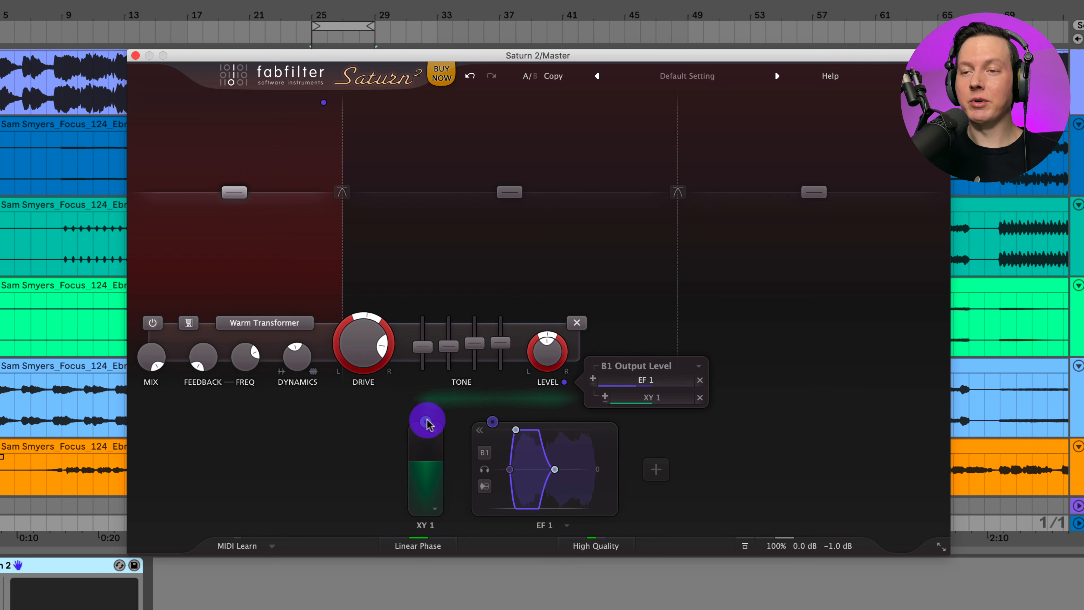
pyautogui.moveTo(427, 422); pyautogui.dragTo(299, 350)
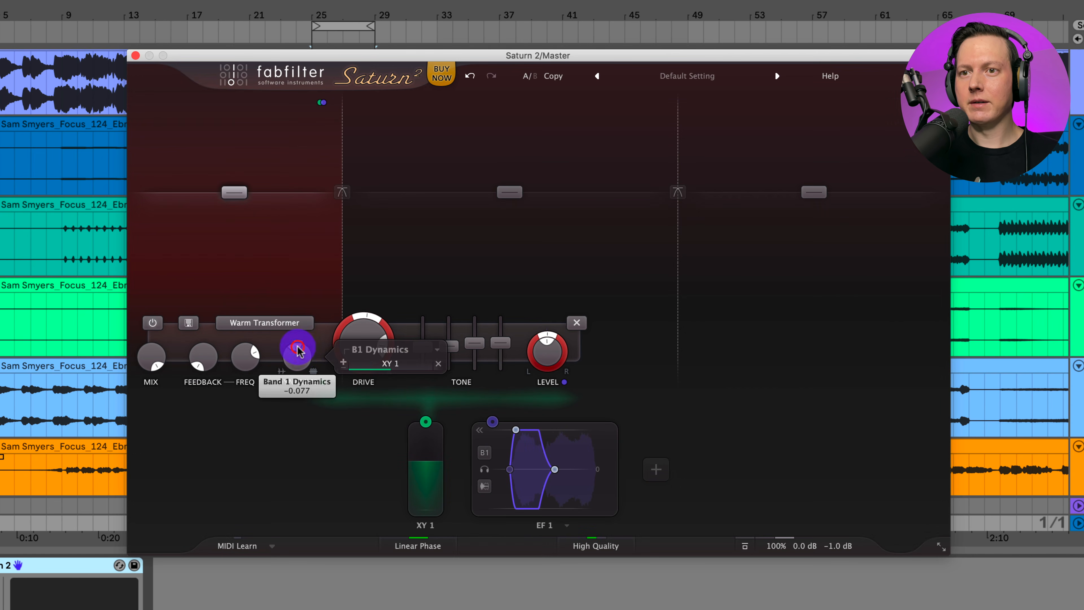
pyautogui.press('space')
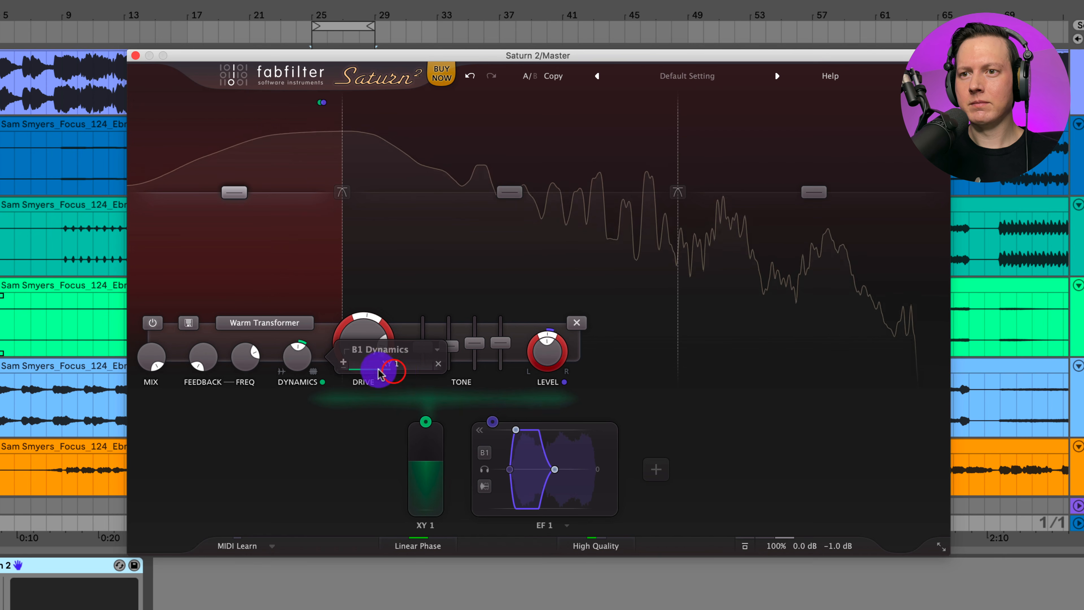
pyautogui.moveTo(394, 371); pyautogui.dragTo(349, 372)
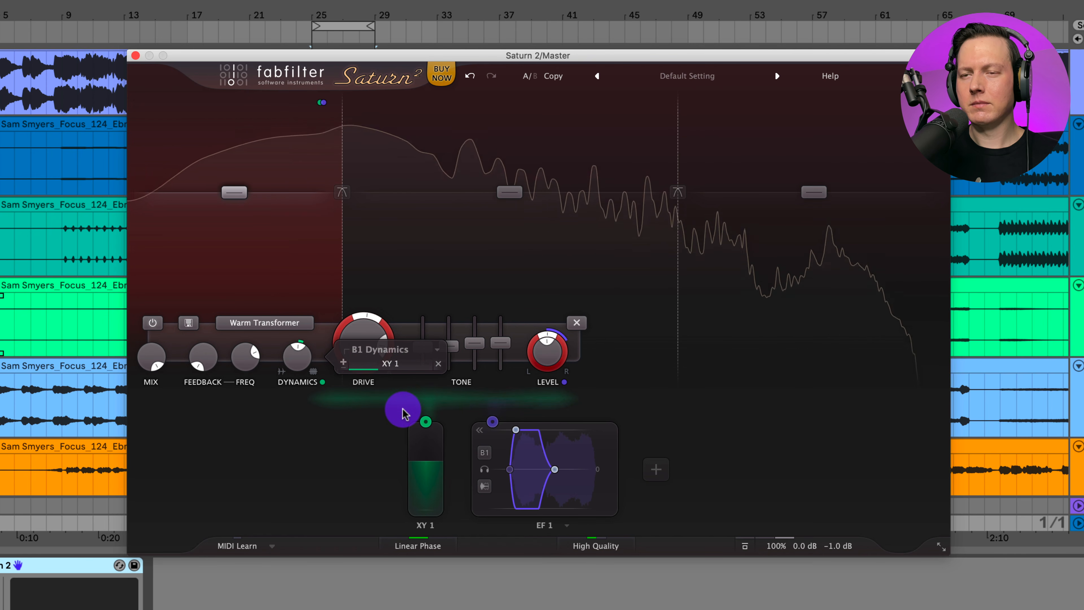
pyautogui.press('space')
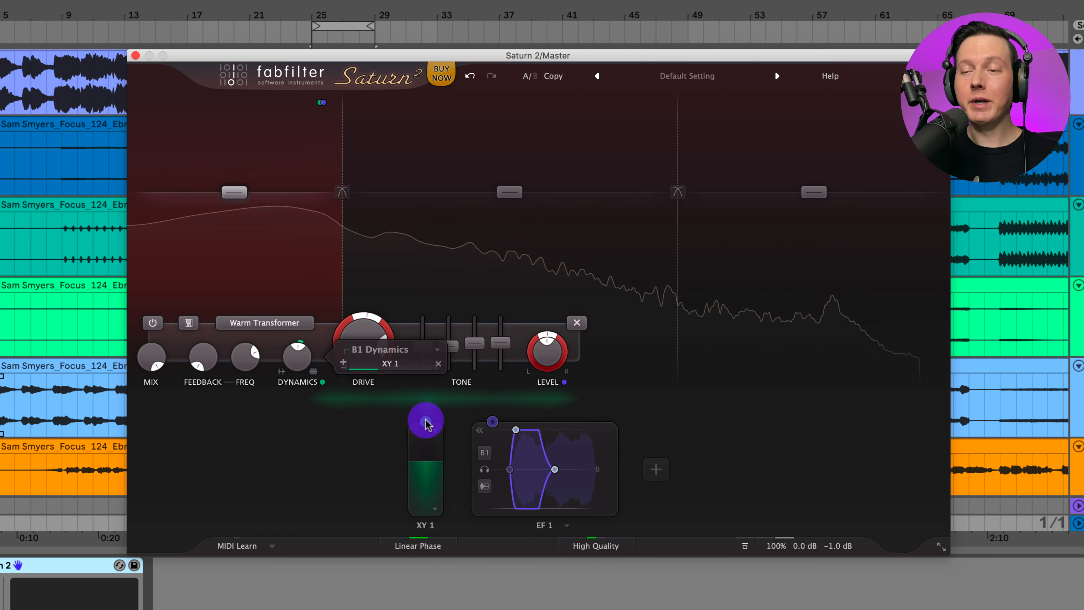
# - Assign XY 1 directly to the low band's output level as an inverted modulation of about 0.037, raising the slider to audition it
pyautogui.moveTo(427, 423); pyautogui.dragTo(547, 355)
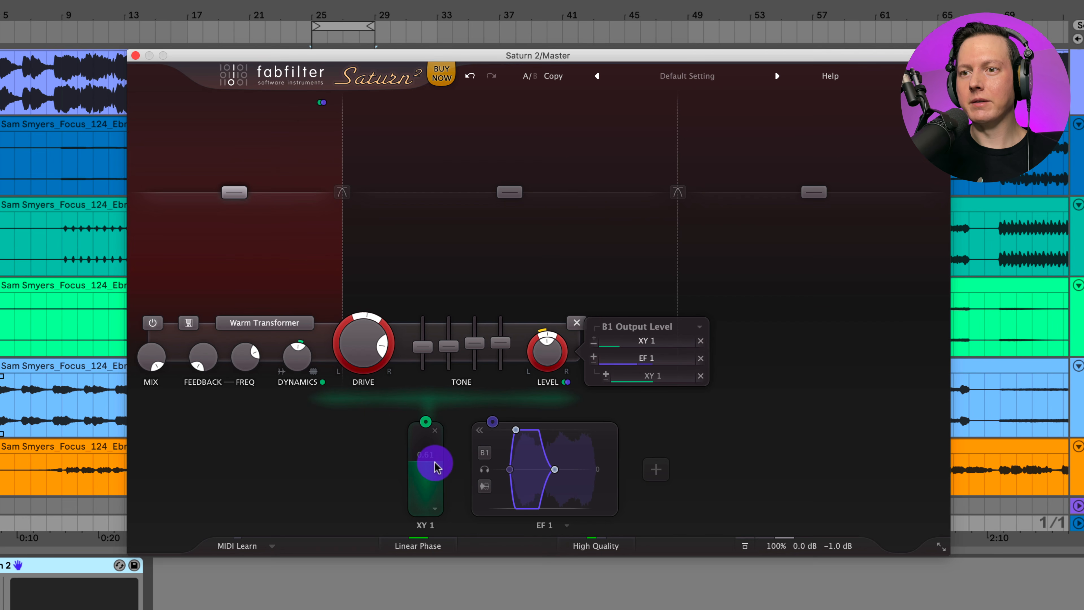
pyautogui.moveTo(436, 465); pyautogui.dragTo(436, 442)
pyautogui.moveTo(619, 343); pyautogui.dragTo(614, 343)
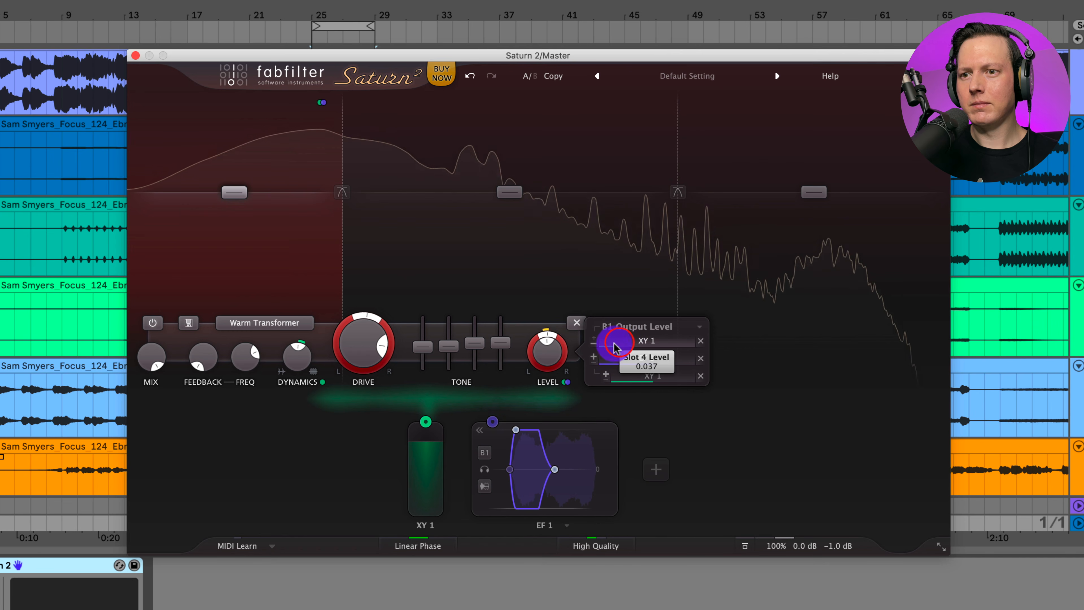
# - Rename the XY 1 slider as Kick and audition the mix while lowering it from its maximum
pyautogui.moveTo(429, 437); pyautogui.dragTo(432, 520)
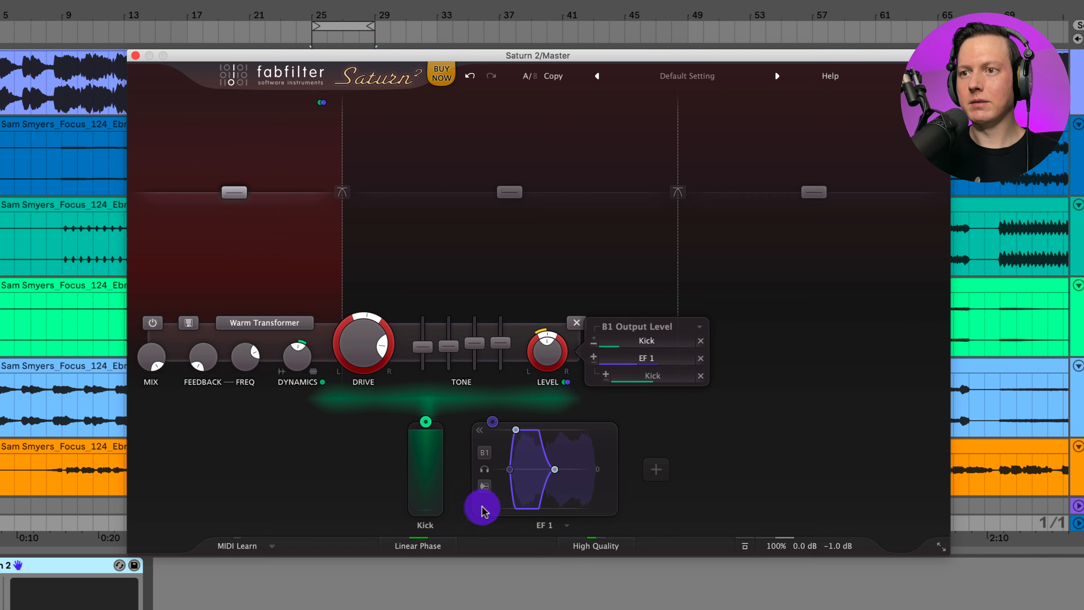
pyautogui.press('space')
pyautogui.moveTo(426, 431); pyautogui.dragTo(446, 491)
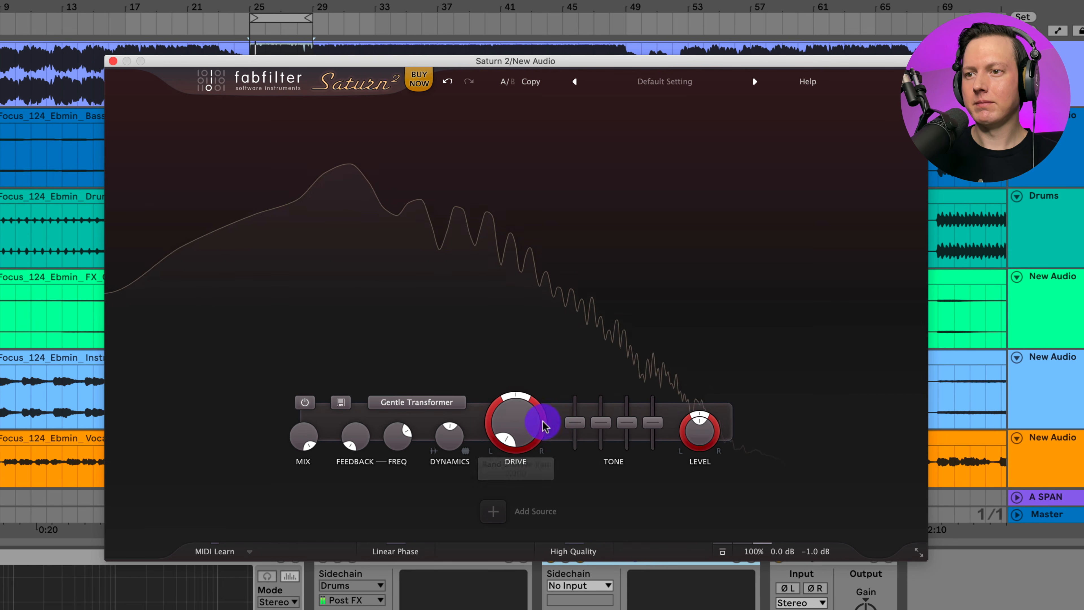
# - In the New Audio track's Saturn 2, choose the Warm Transformer style and split off a low band at about 88 Hz
pyautogui.click(419, 403)
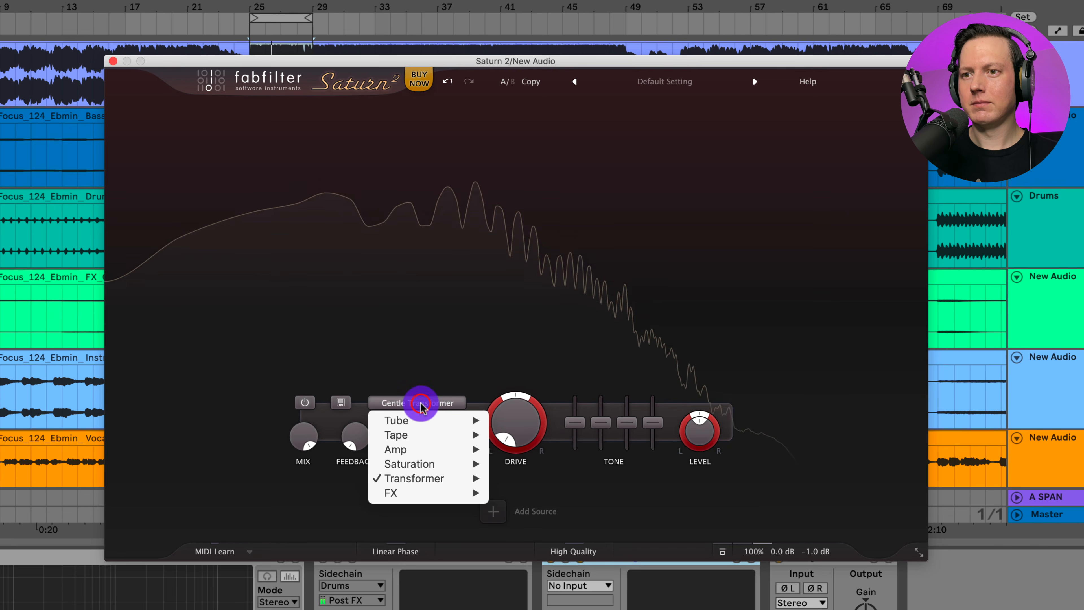
pyautogui.moveTo(426, 479)
pyautogui.click(562, 507)
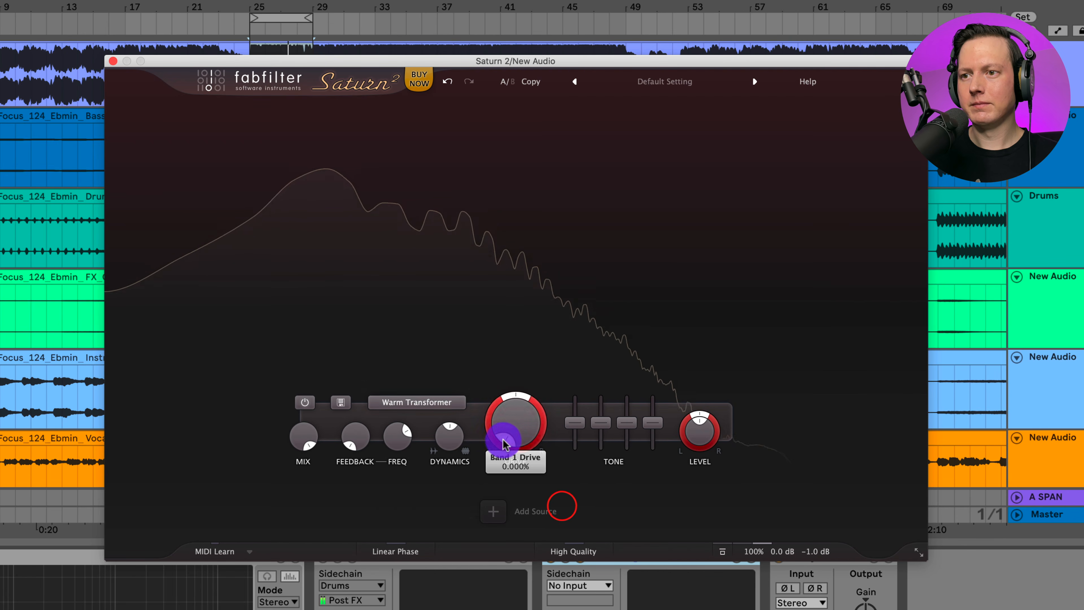
pyautogui.click(332, 107)
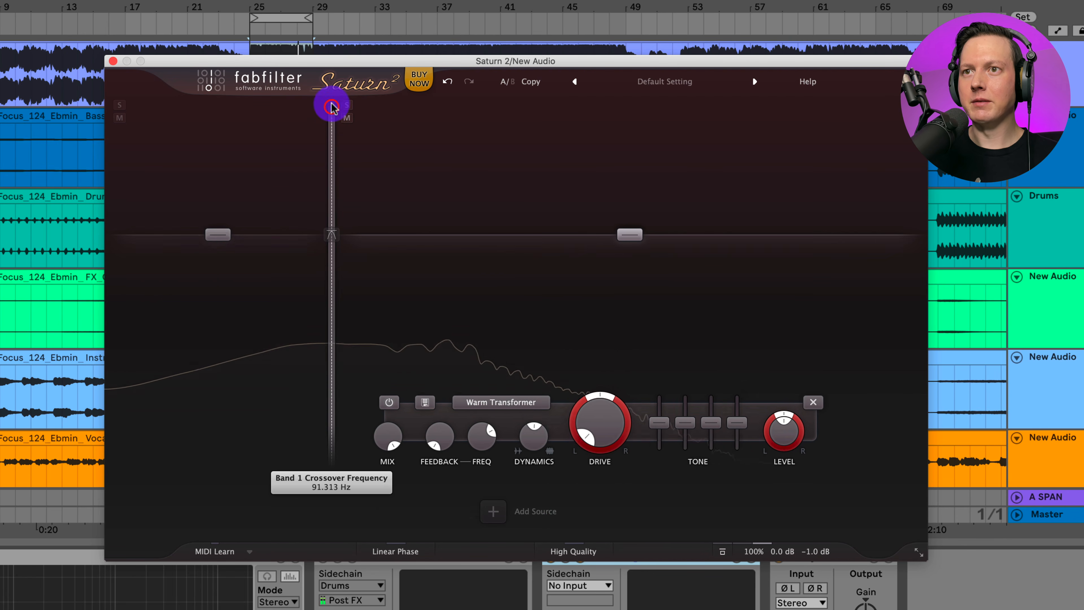
pyautogui.moveTo(331, 120)
pyautogui.mouseDown()
pyautogui.moveTo(340, 123)
pyautogui.moveTo(328, 123)
pyautogui.mouseUp()
# - Audition the low band while raising its drive well past halfway and its output level slightly
pyautogui.click(262, 136)
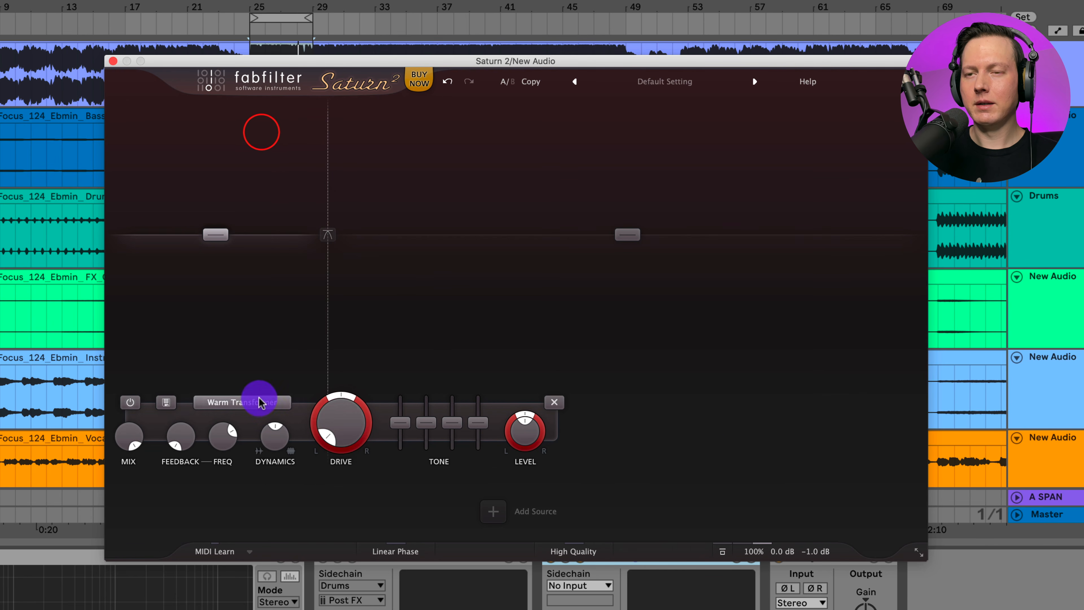
pyautogui.click(445, 300)
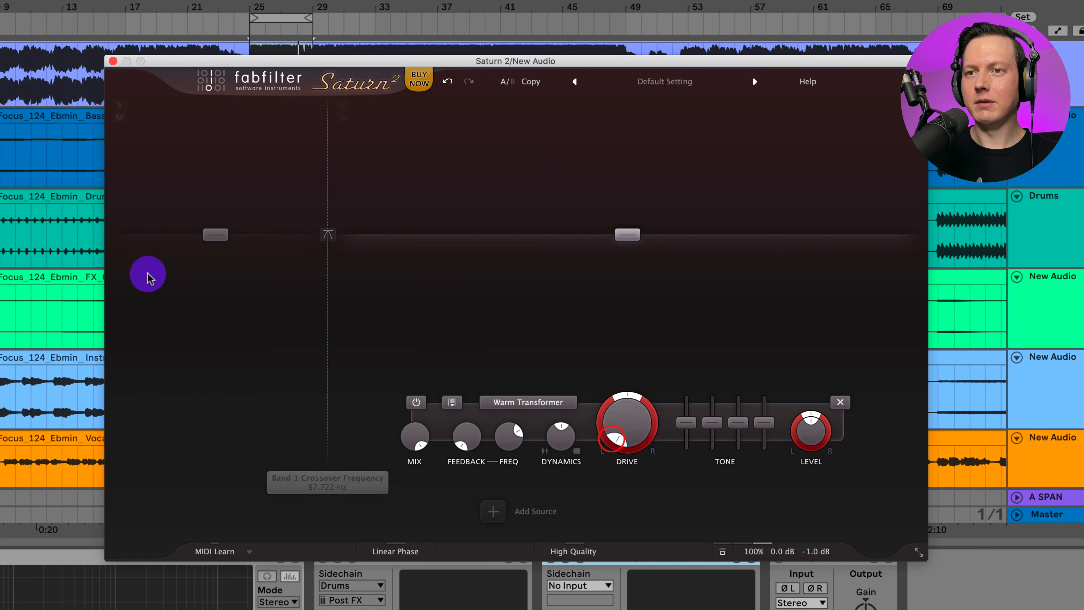
pyautogui.click(158, 274)
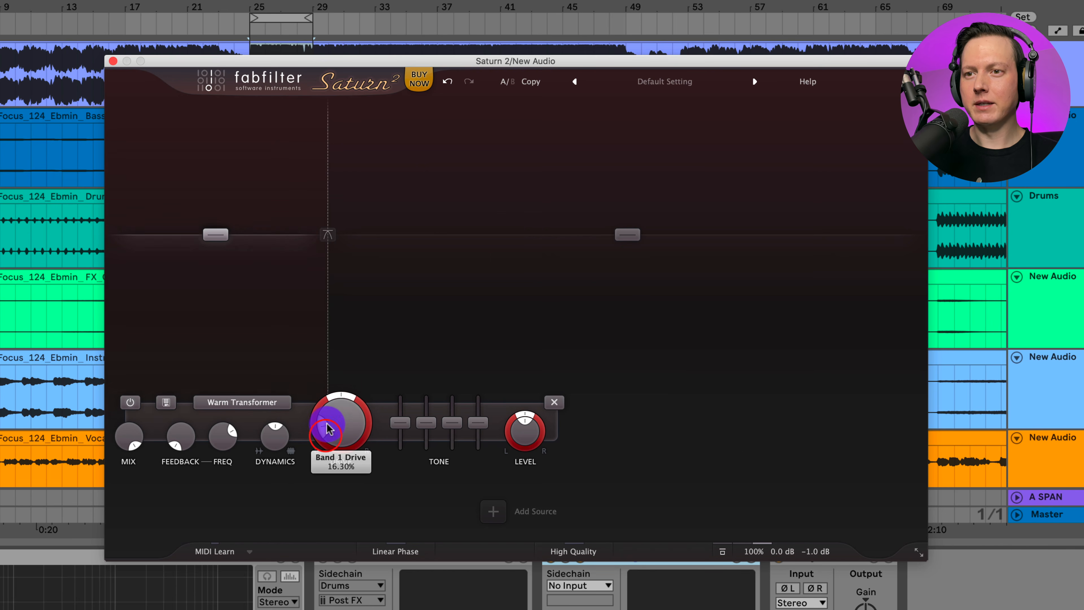
pyautogui.press('space')
pyautogui.moveTo(327, 423); pyautogui.dragTo(359, 413)
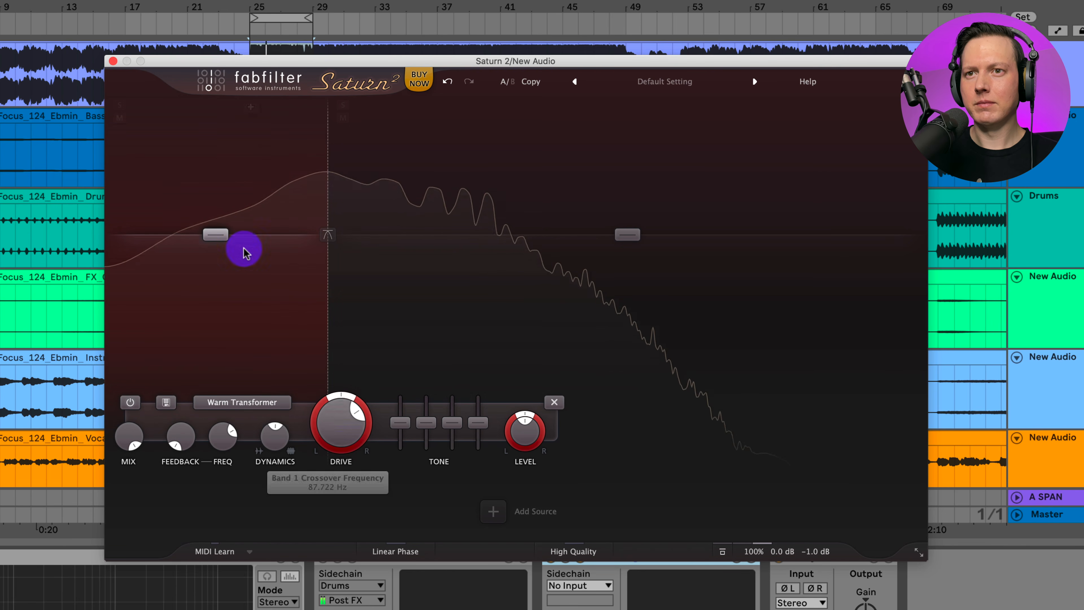
pyautogui.moveTo(216, 235); pyautogui.dragTo(216, 227)
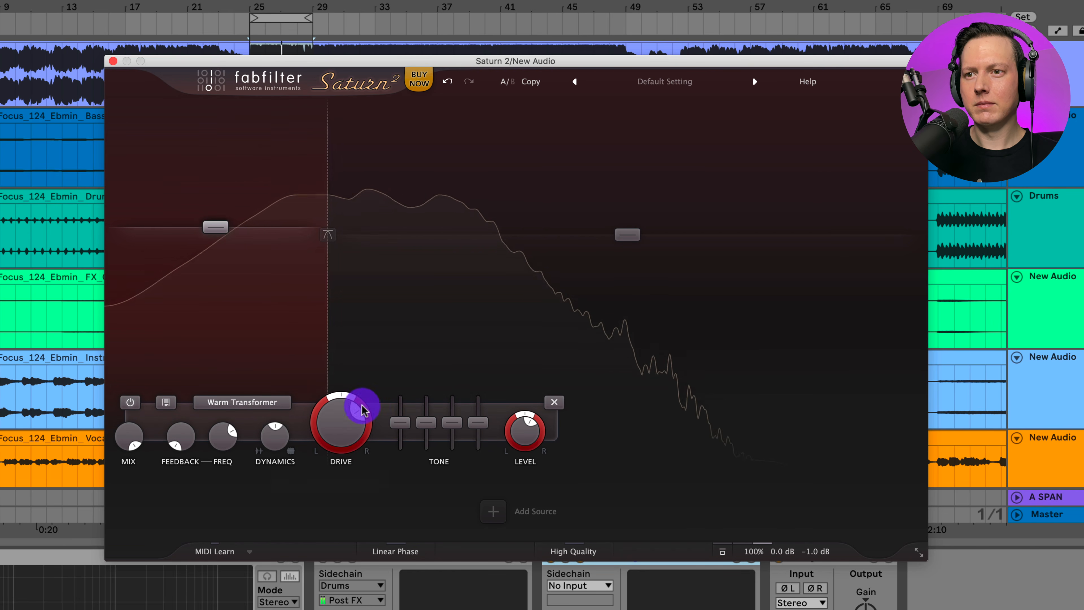
pyautogui.moveTo(362, 406); pyautogui.dragTo(412, 406)
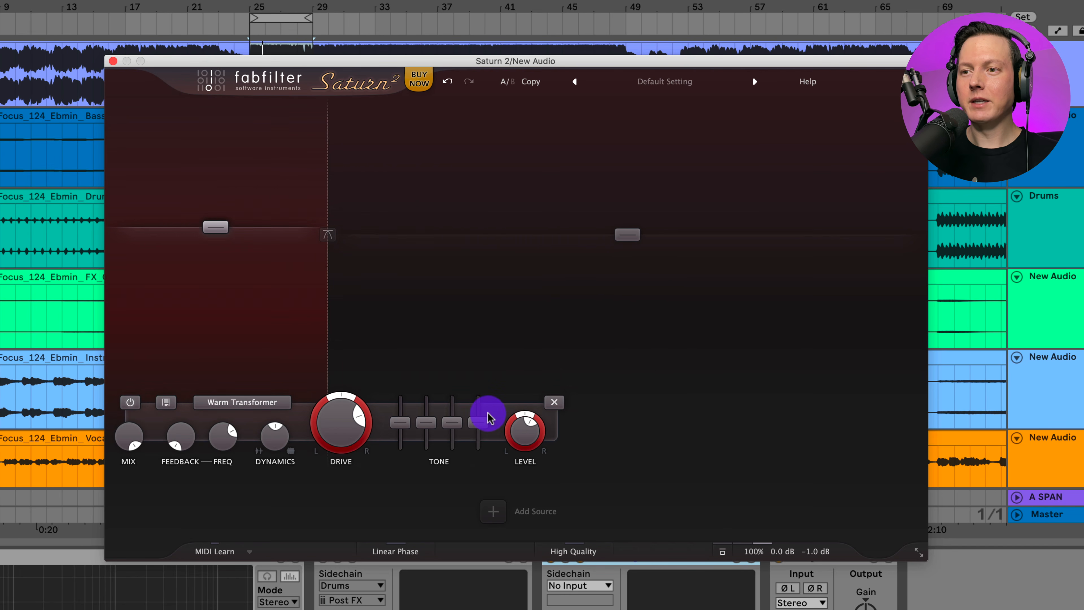
# - Add an envelope generator and shape it with maximum sustain, a shorter release and a longer hold
pyautogui.click(496, 512)
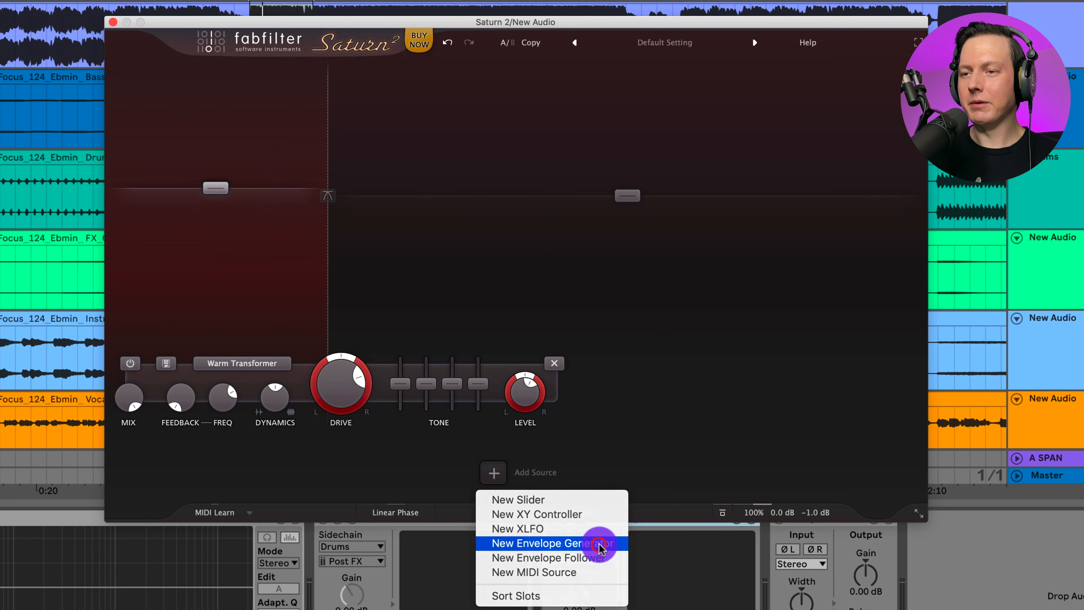
pyautogui.click(622, 551)
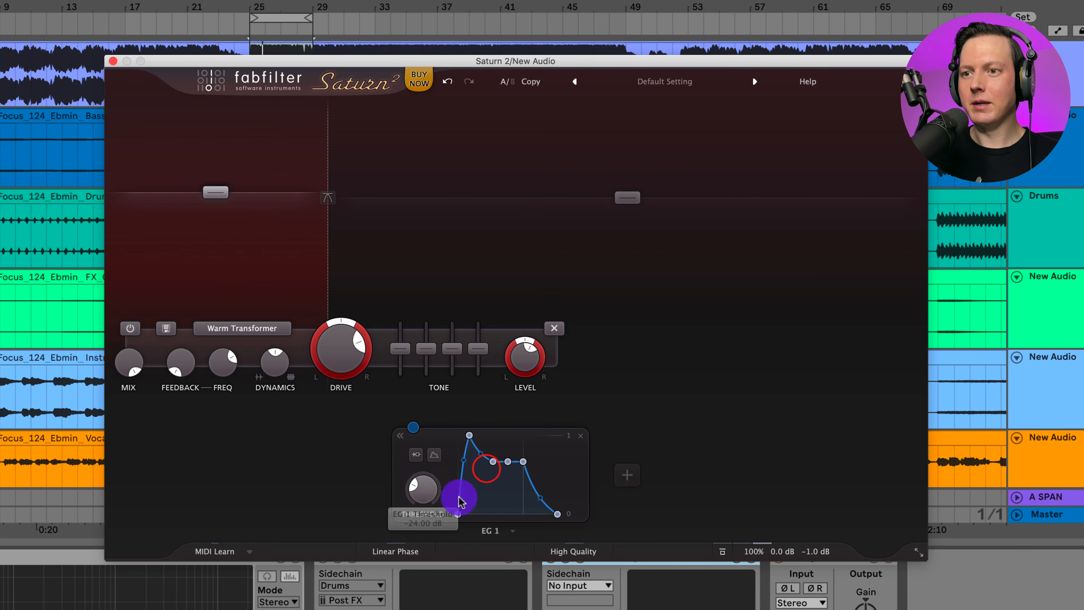
pyautogui.moveTo(493, 462); pyautogui.dragTo(531, 425)
pyautogui.moveTo(509, 463); pyautogui.dragTo(512, 438)
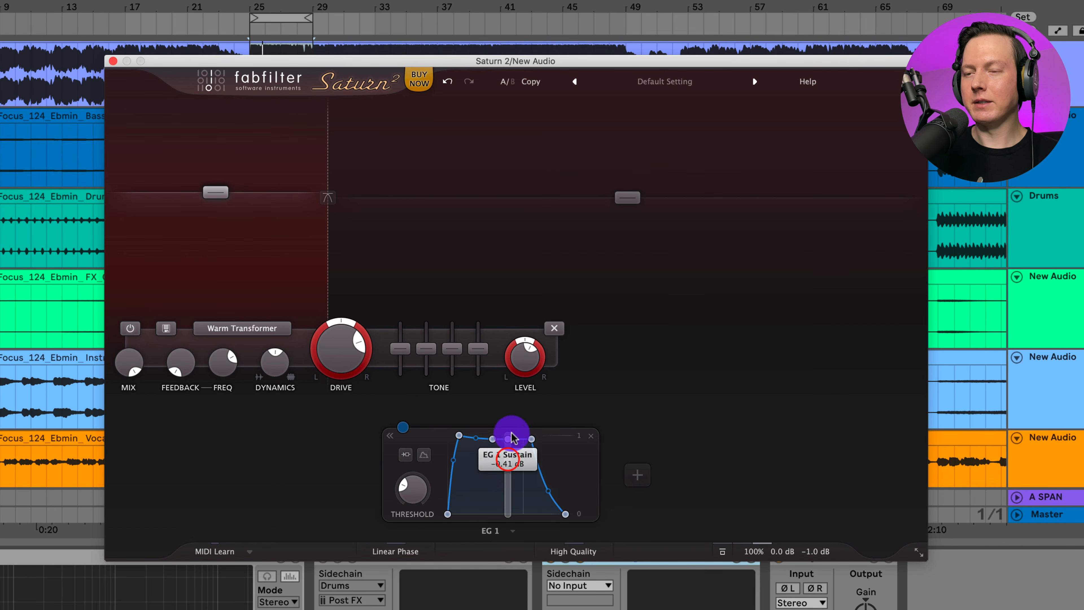
pyautogui.moveTo(548, 505)
pyautogui.mouseDown()
pyautogui.moveTo(555, 512)
pyautogui.moveTo(545, 511)
pyautogui.mouseUp()
pyautogui.click(541, 441)
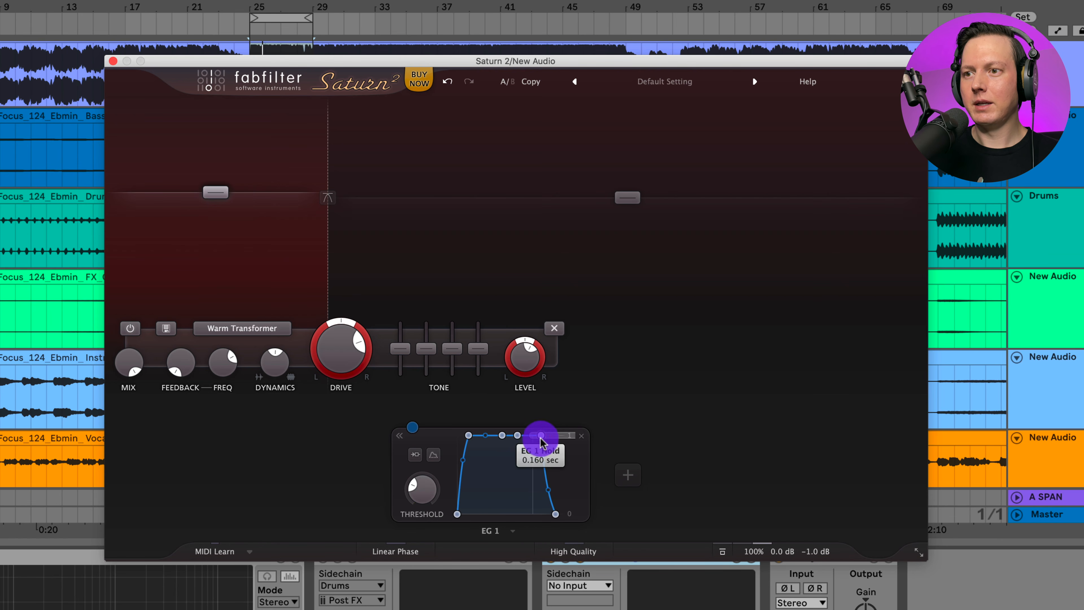
pyautogui.moveTo(536, 440); pyautogui.dragTo(547, 440)
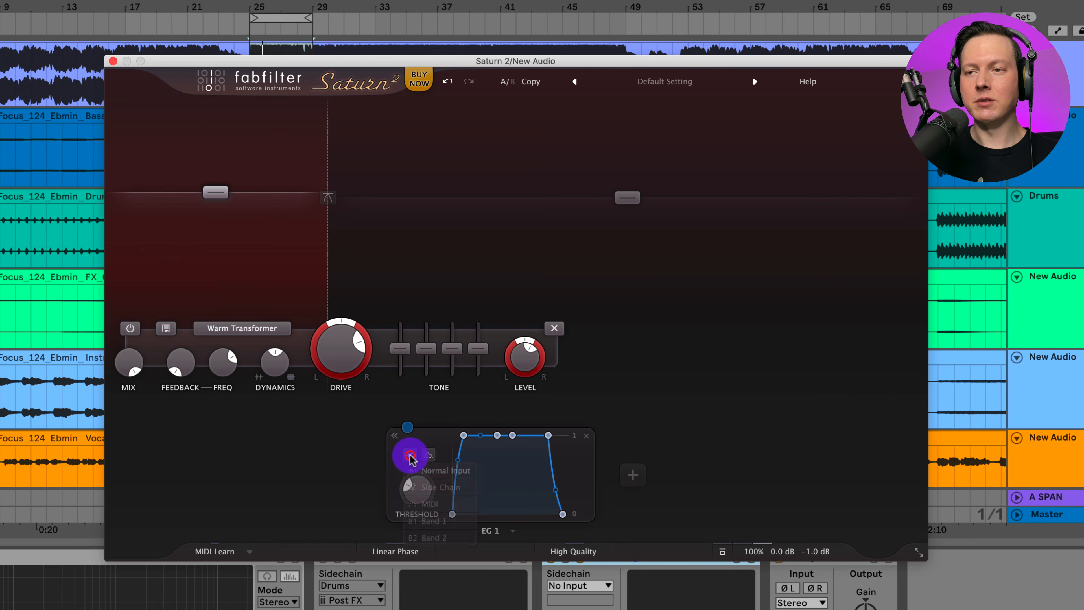
# - Set EG 1's trigger source to Side Chain and route Drums into the plug-in's sidechain input
pyautogui.click(452, 487)
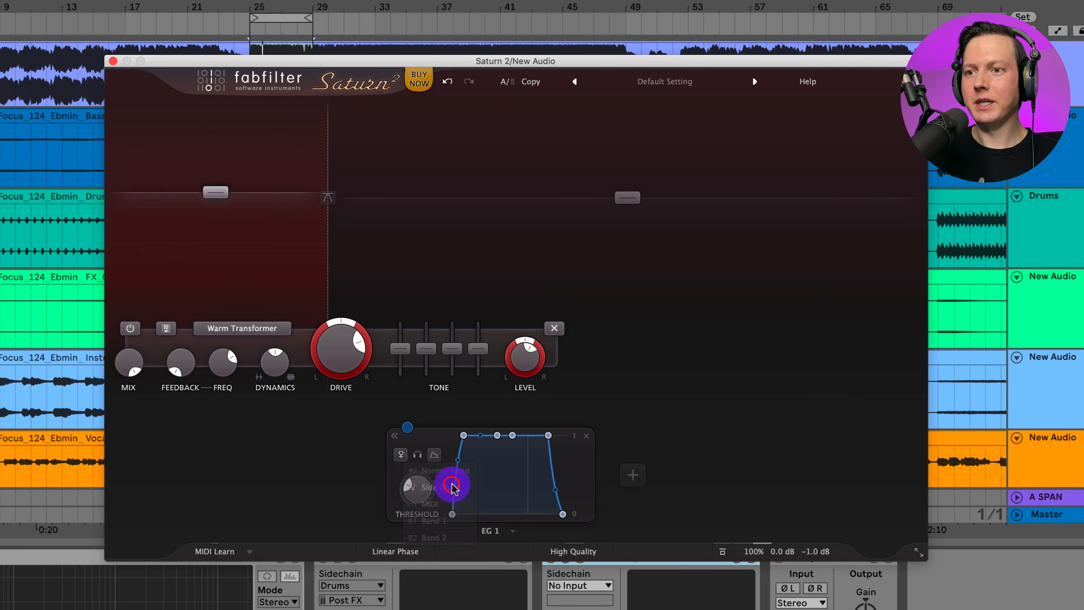
pyautogui.click(401, 456)
pyautogui.click(444, 490)
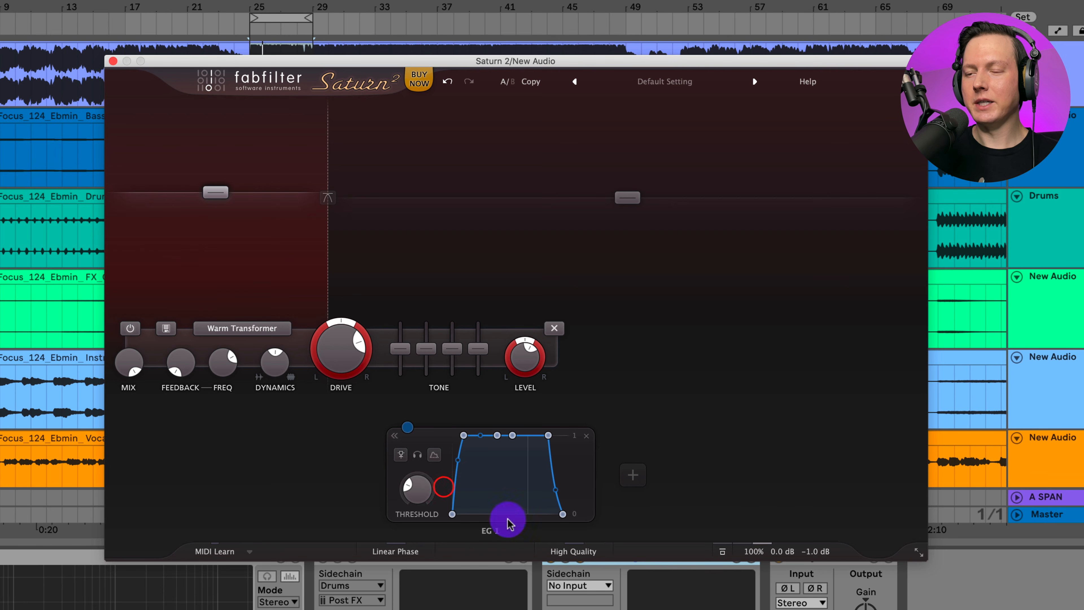
pyautogui.click(590, 584)
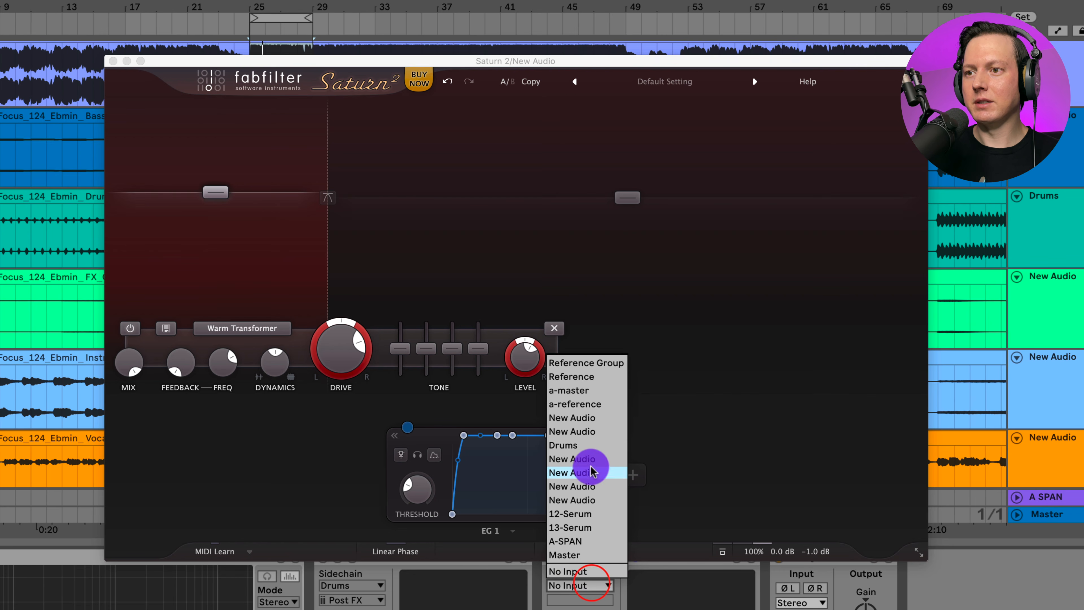
pyautogui.click(583, 445)
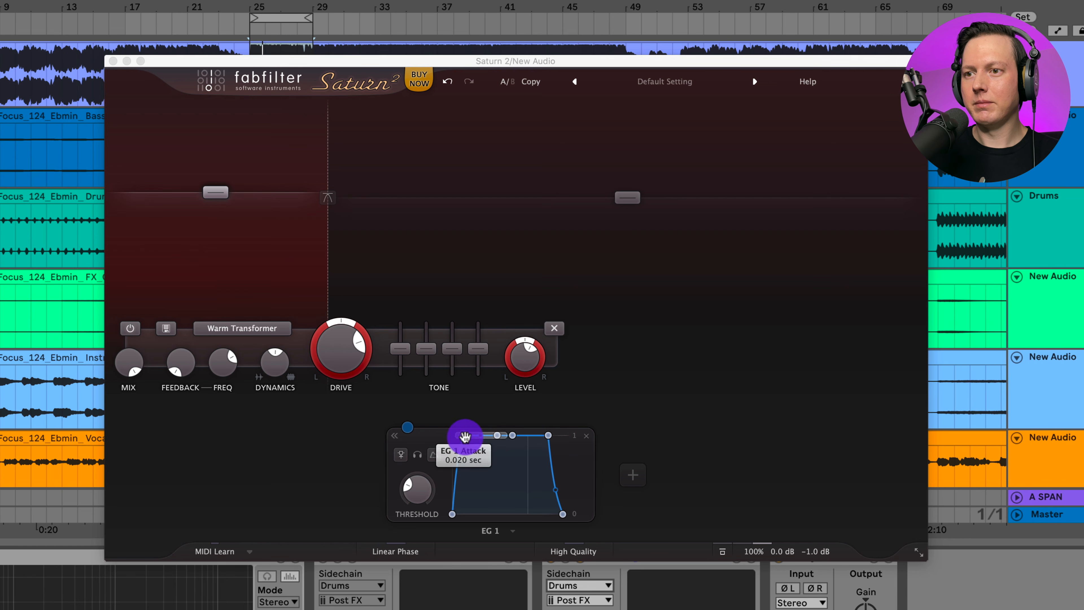
# - Shorten EG 1's attack and assign it as inverted modulation of the low band's output level, with a slot level of about 0.16
pyautogui.moveTo(465, 436); pyautogui.dragTo(461, 436)
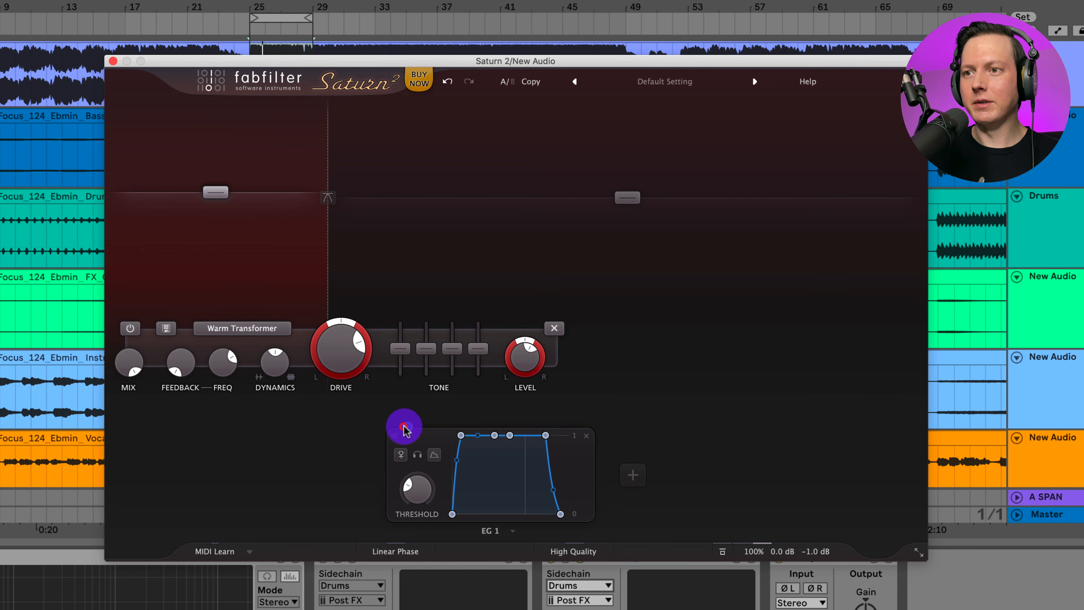
pyautogui.moveTo(405, 427); pyautogui.dragTo(615, 364)
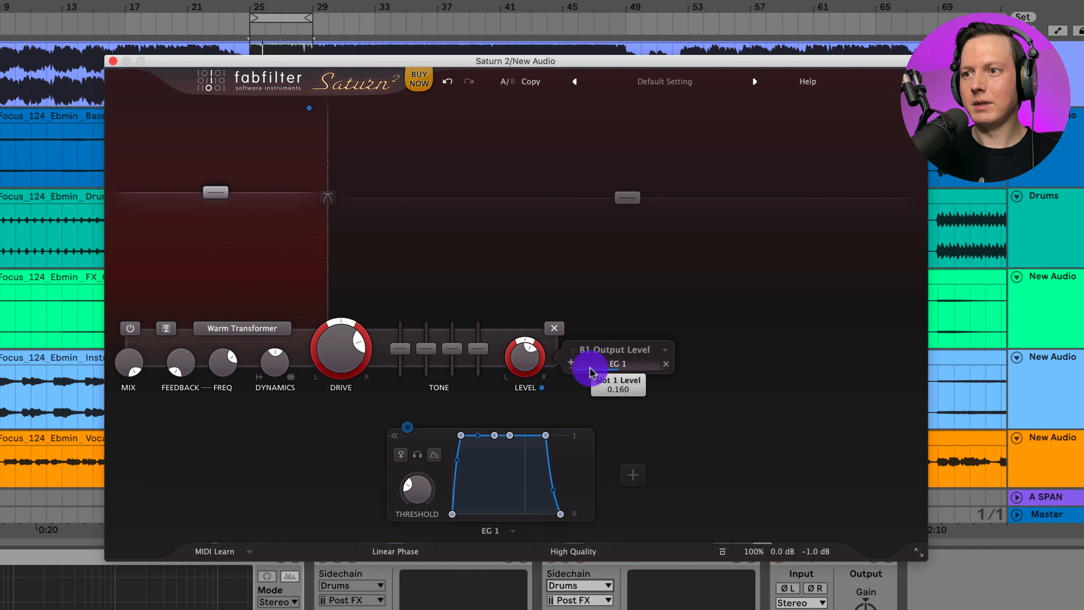
# - Shorten EG 1's overall envelope, keeping full sustain, and fine-tune its release while auditioning the low-band ducking
pyautogui.moveTo(547, 436); pyautogui.dragTo(508, 436)
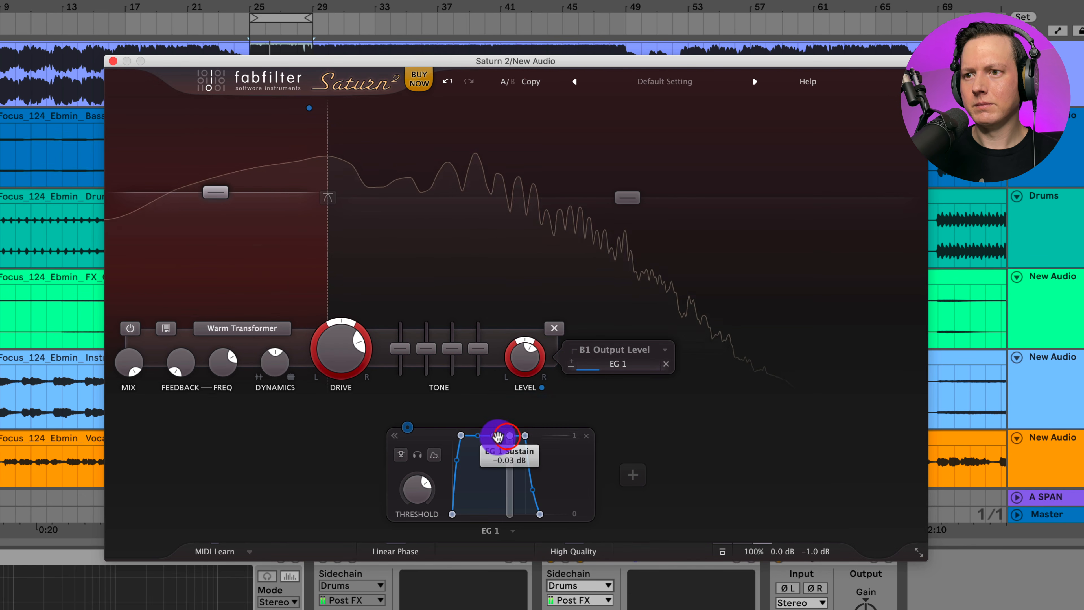
pyautogui.click(508, 436)
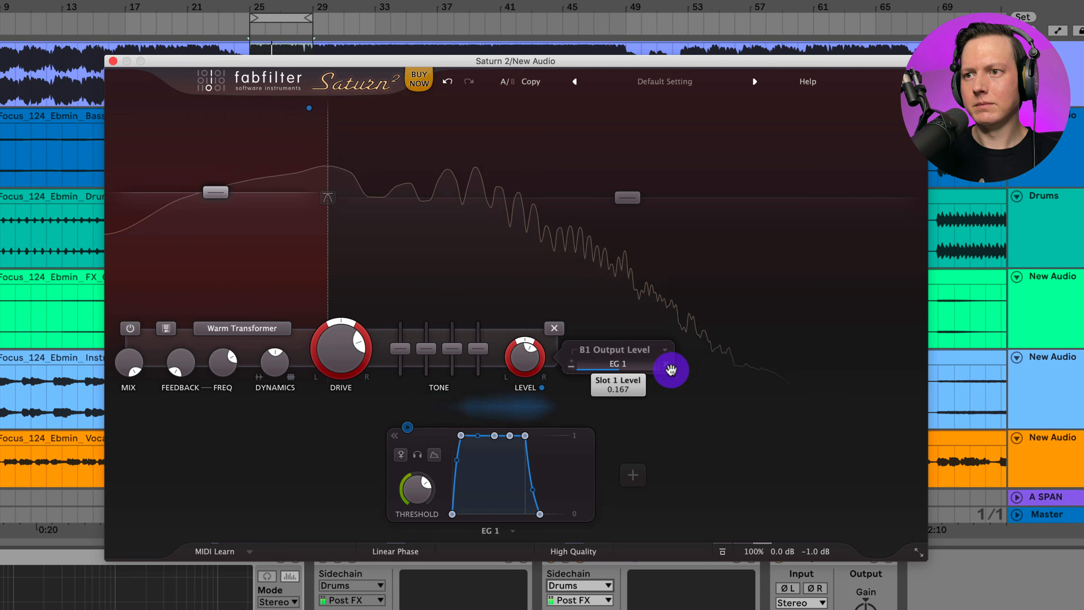
pyautogui.click(547, 513)
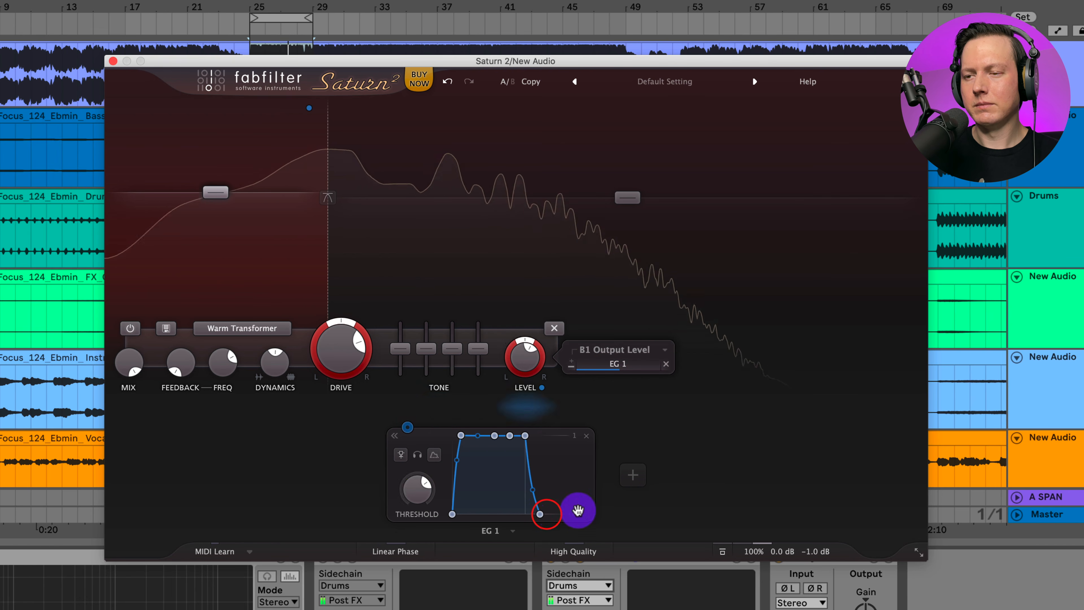
pyautogui.moveTo(578, 510); pyautogui.dragTo(542, 510)
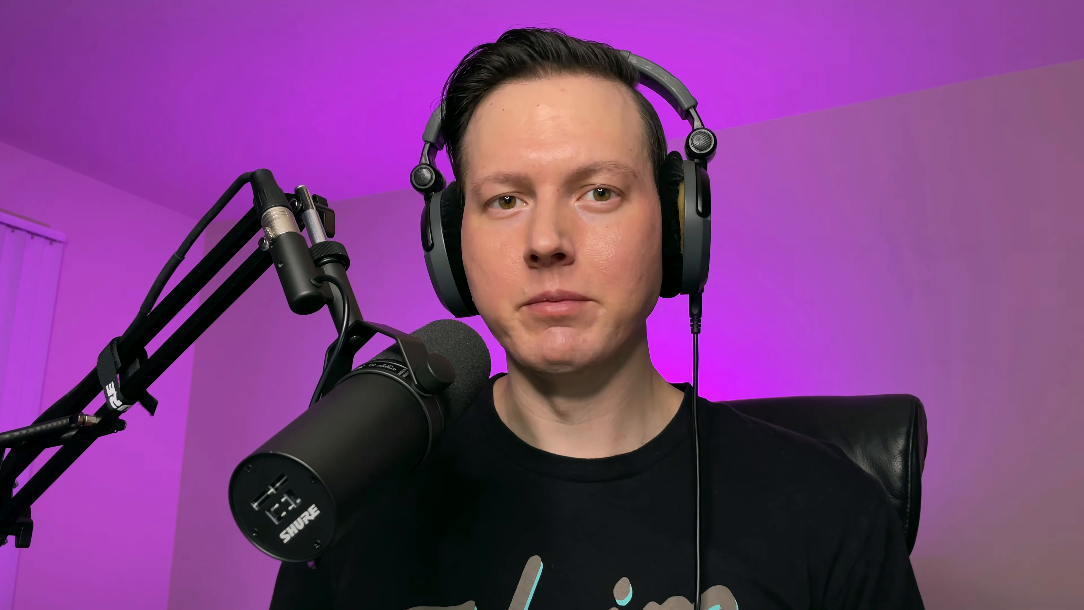
pyautogui.click(249, 197)
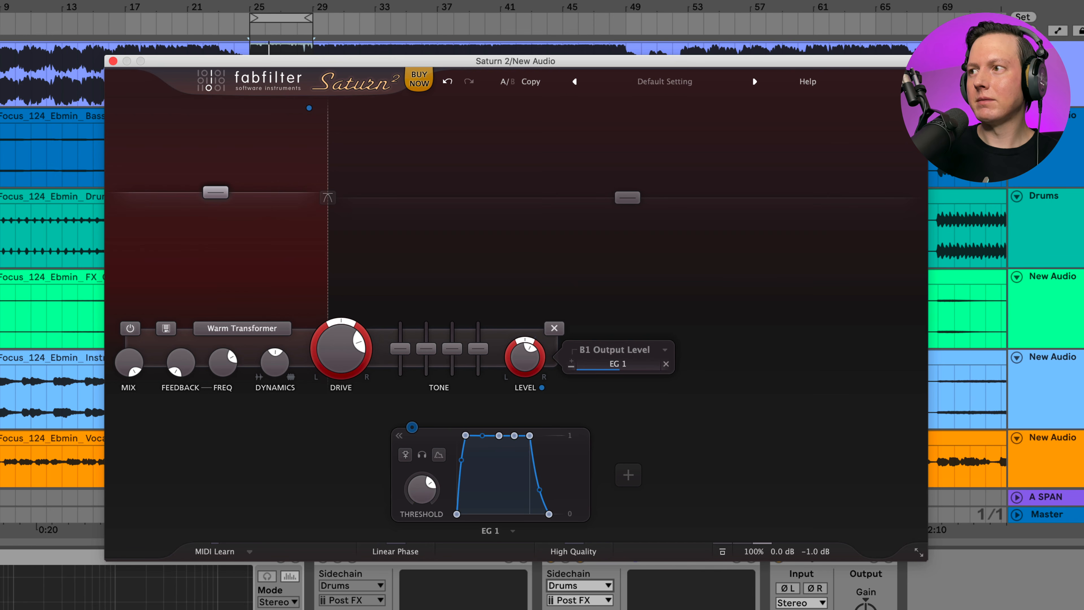
# - In the fresh Saturn 2 instance, choose the Gentle Saturation style and raise Band 1's drive to about 73% while listening
pyautogui.press('space')
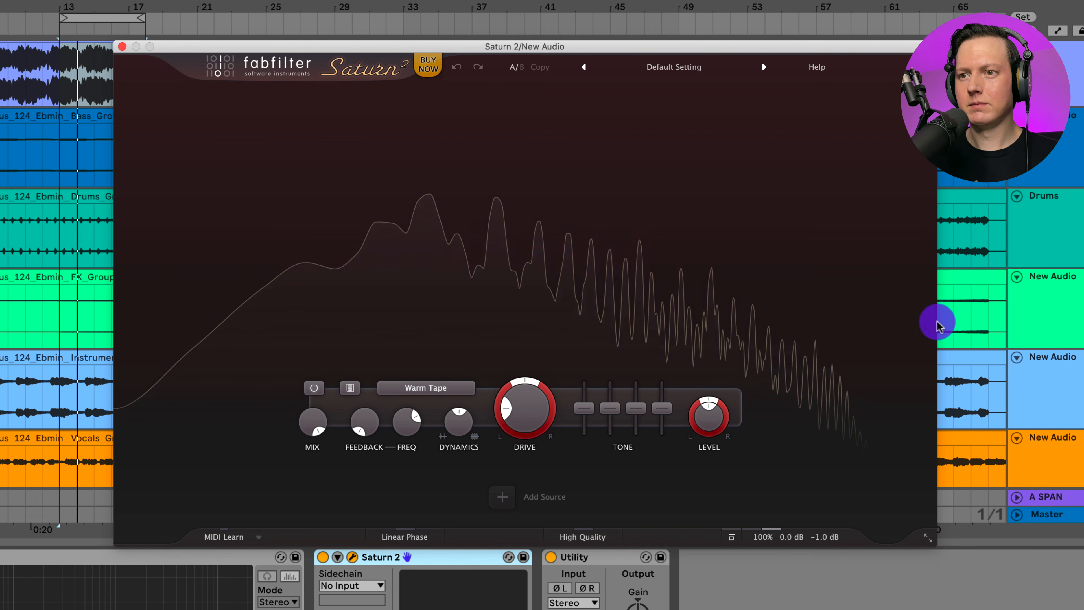
pyautogui.moveTo(510, 410); pyautogui.dragTo(542, 380)
pyautogui.click(441, 387)
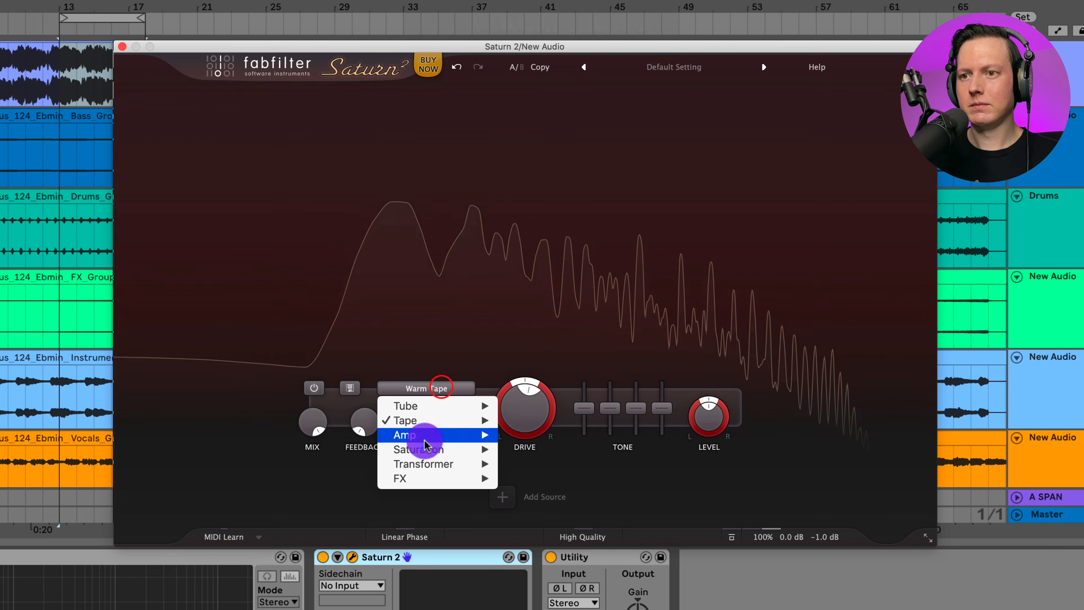
pyautogui.moveTo(427, 449)
pyautogui.click(542, 464)
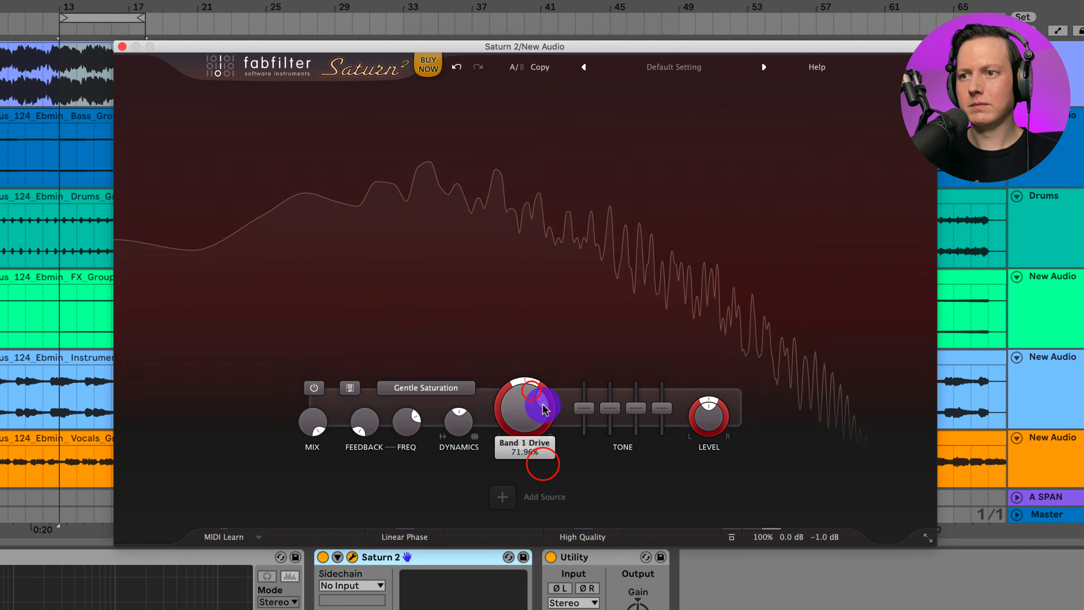
pyautogui.moveTo(531, 389); pyautogui.dragTo(551, 418)
pyautogui.press('space')
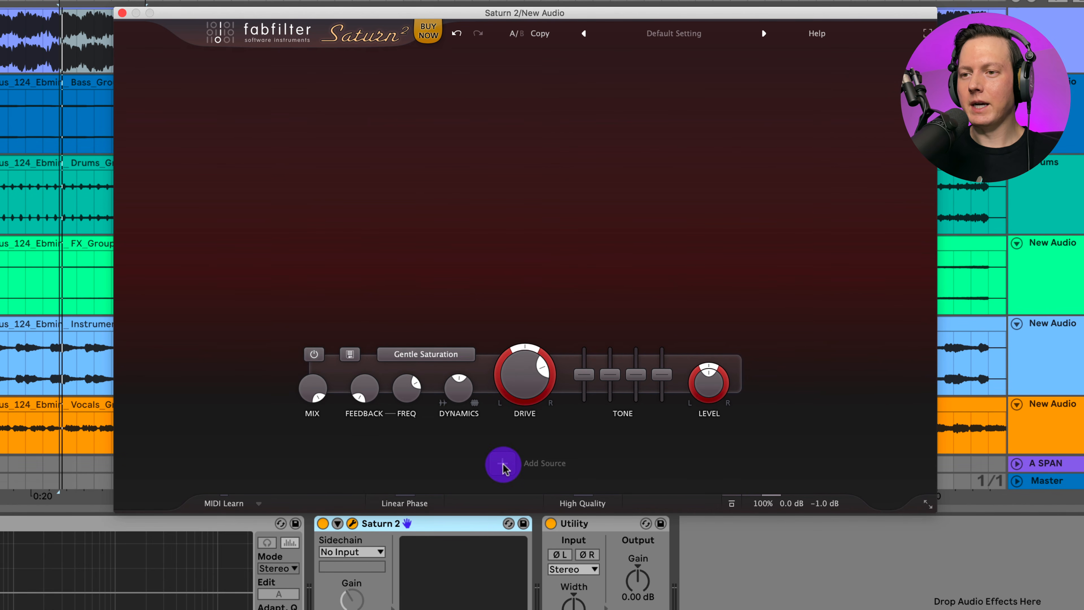
# - Add an envelope follower, assign it to Band 1's drive, lower the base drive and increase the modulation amount during playback
pyautogui.click(503, 464)
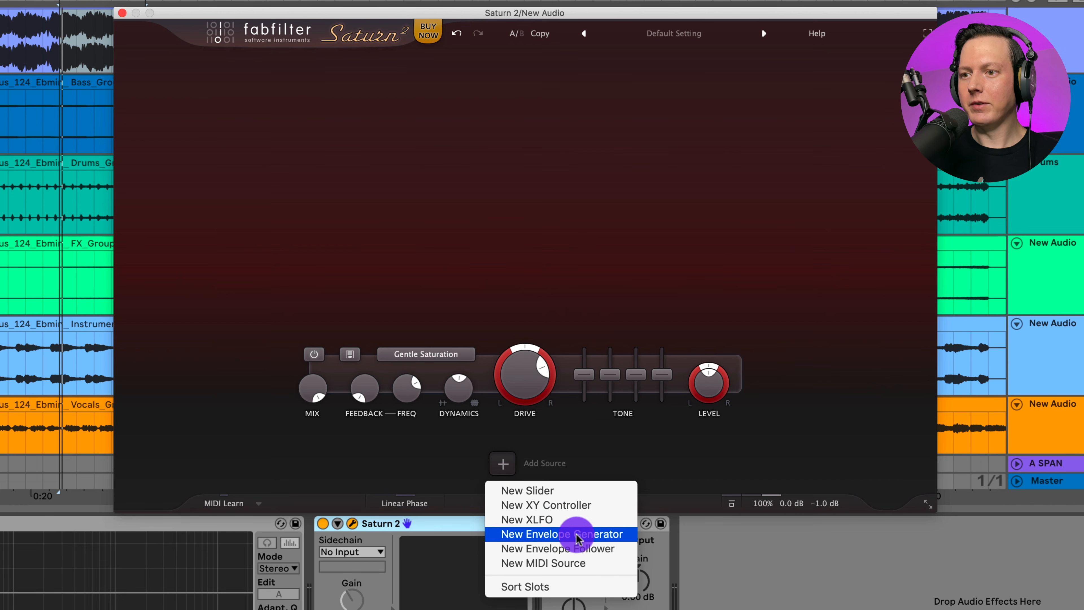
pyautogui.click(584, 549)
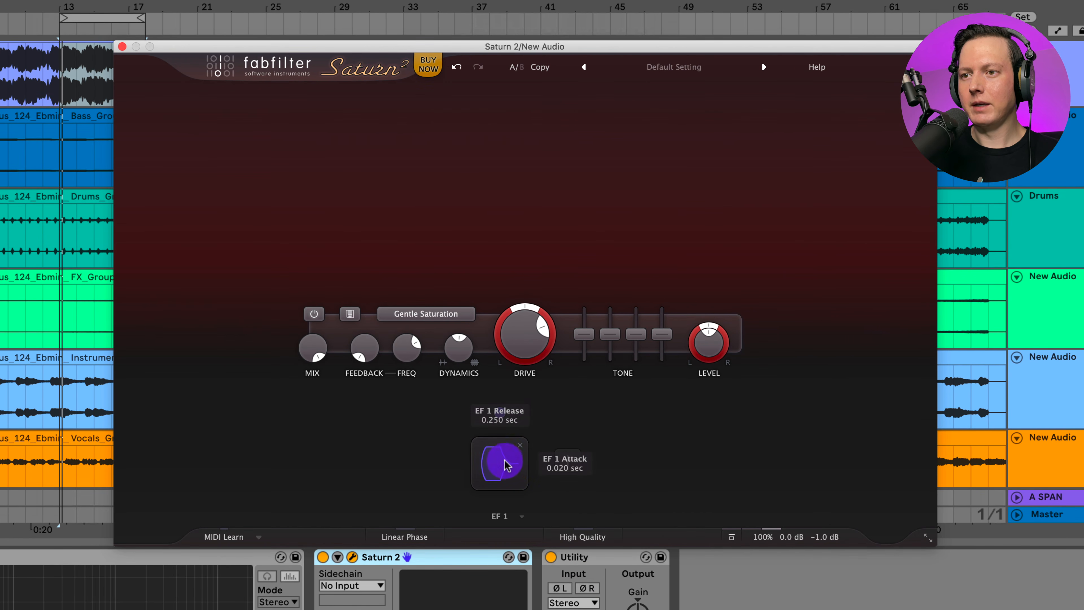
pyautogui.moveTo(500, 411); pyautogui.dragTo(524, 335)
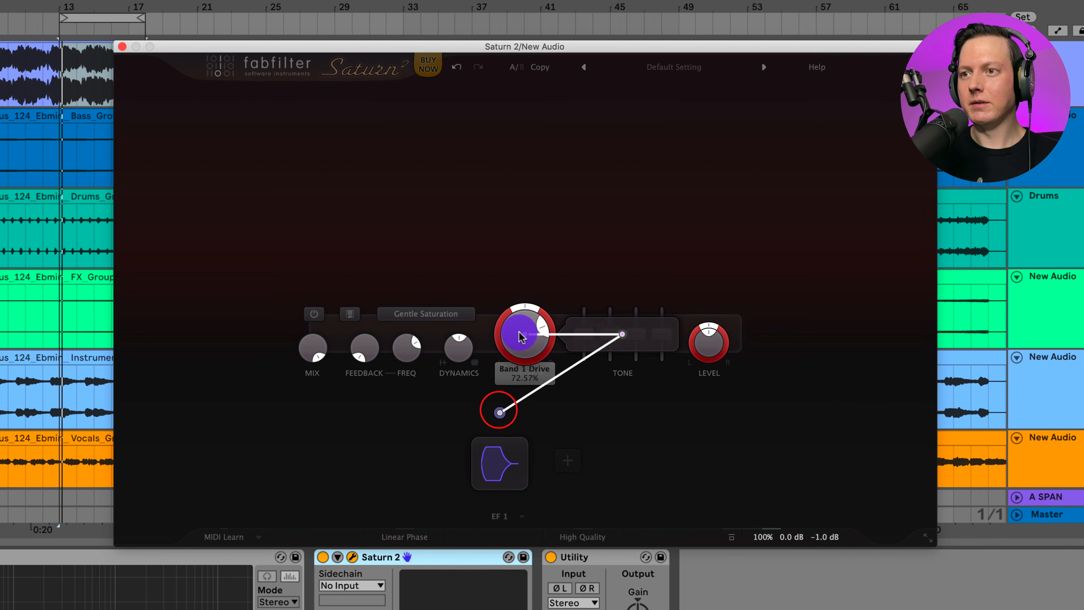
pyautogui.press('space')
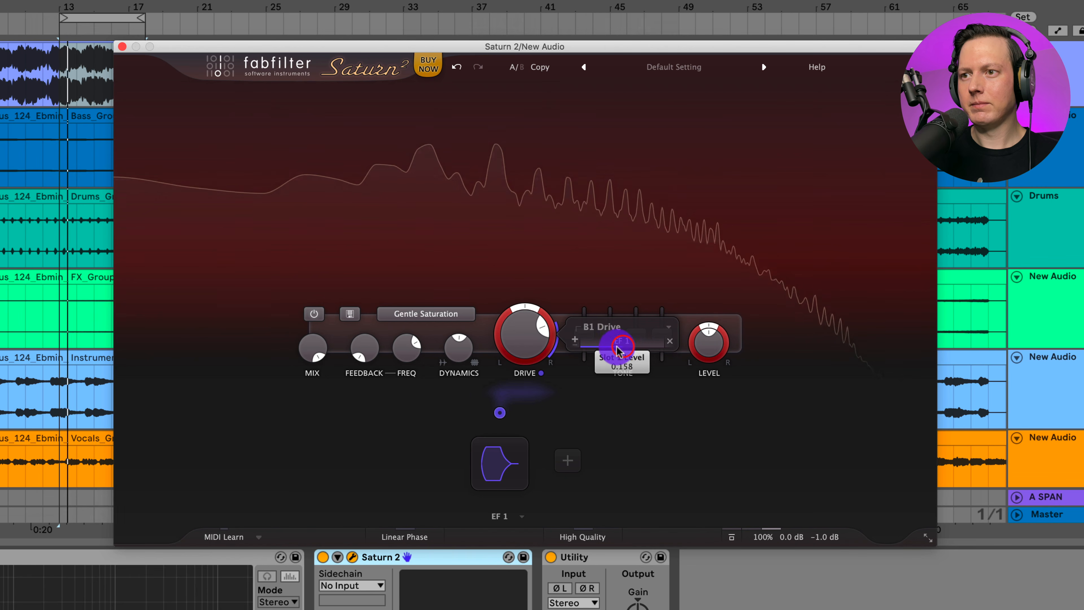
pyautogui.moveTo(539, 328); pyautogui.dragTo(502, 321)
pyautogui.moveTo(622, 345); pyautogui.dragTo(658, 347)
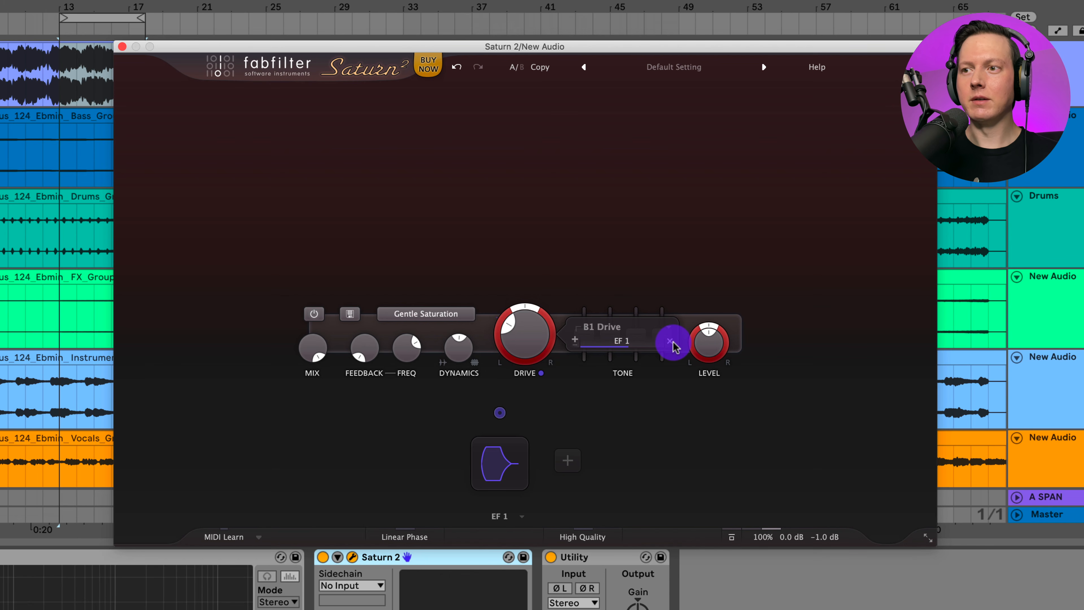
# - Invert EF 1's modulation of Band 1's drive and adjust its amount while auditioning with a high base drive
pyautogui.moveTo(673, 343); pyautogui.dragTo(576, 343)
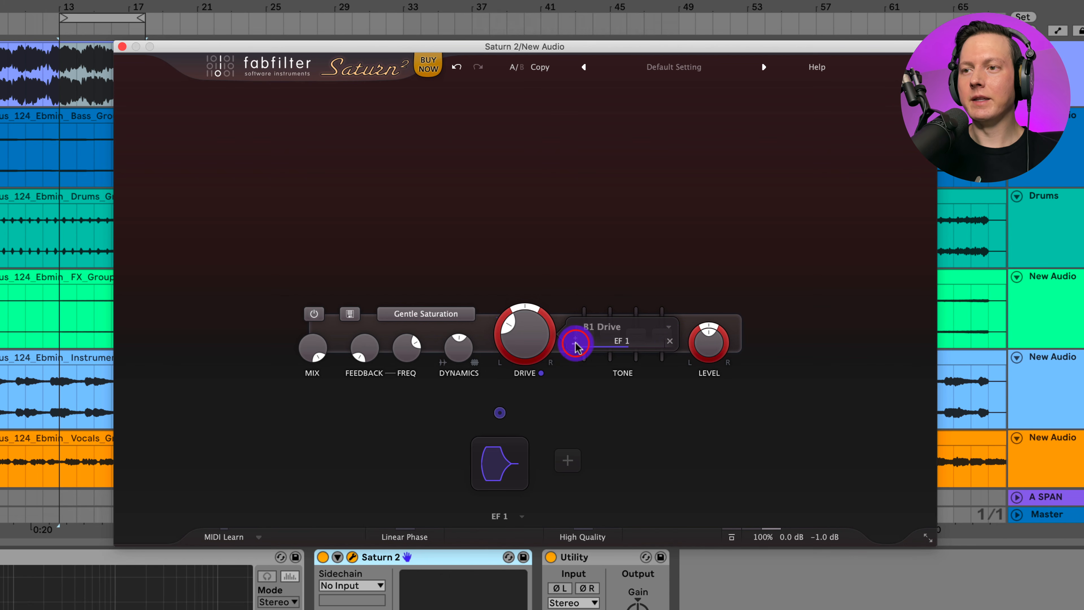
pyautogui.press('space')
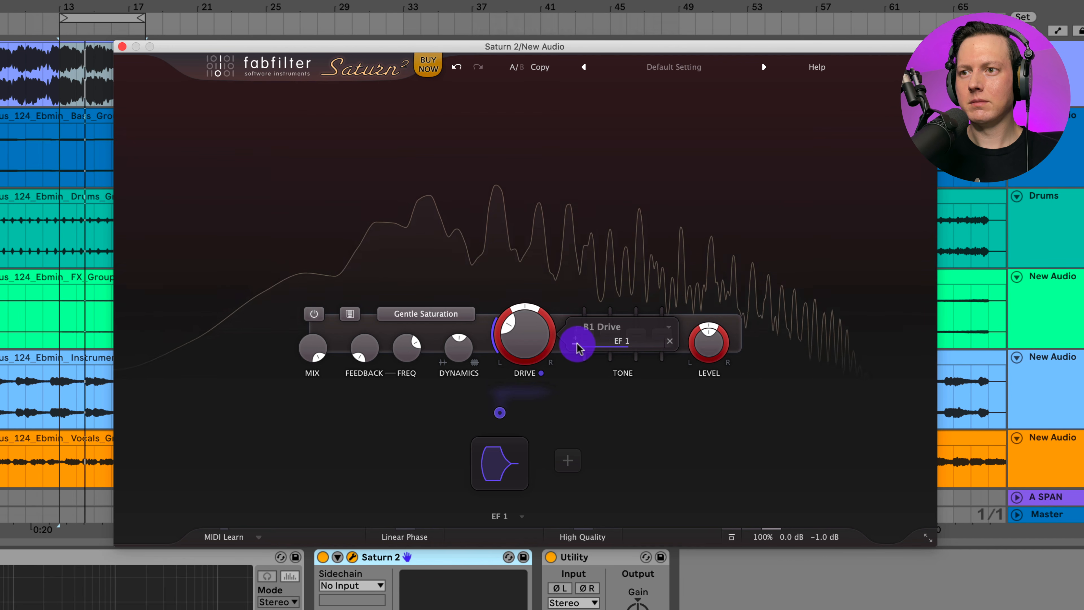
pyautogui.moveTo(621, 349); pyautogui.dragTo(601, 350)
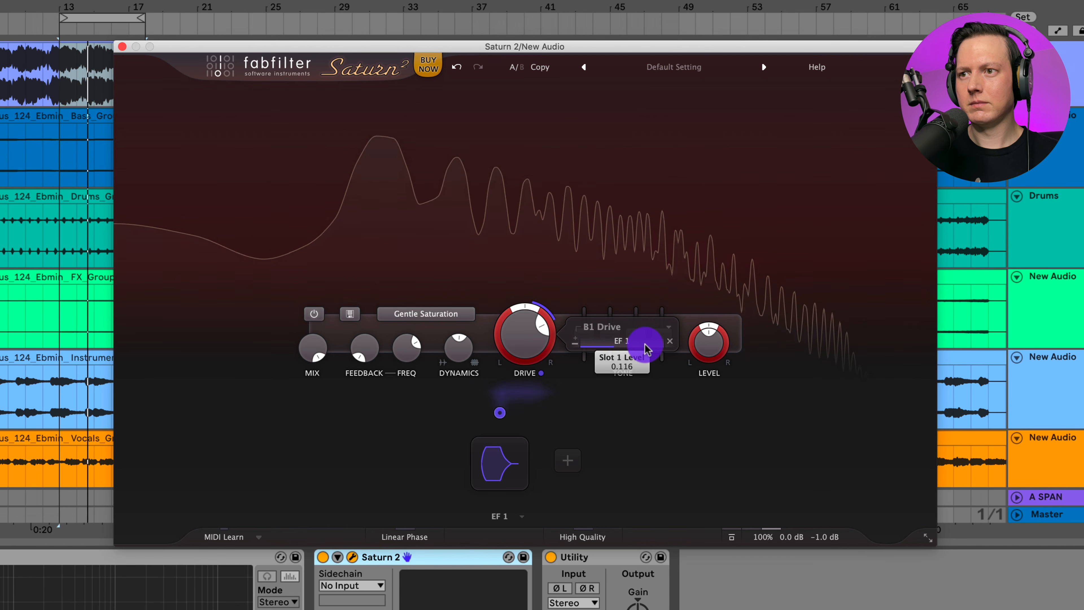
pyautogui.moveTo(645, 348); pyautogui.dragTo(593, 354)
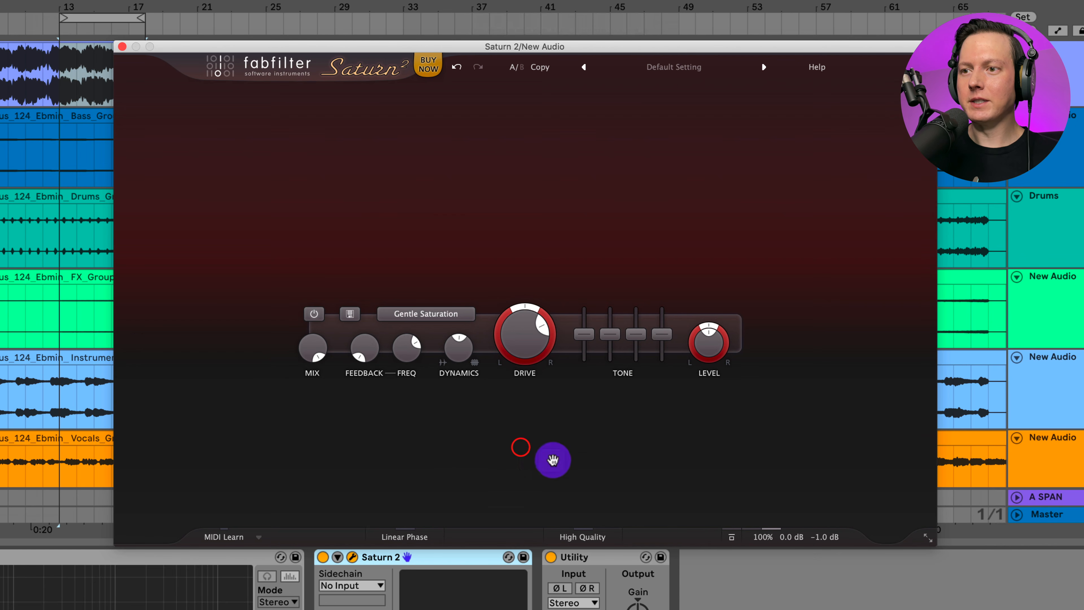
# - Add an XLFO source and assign it to both crossover frequencies of a three-band split
pyautogui.click(503, 464)
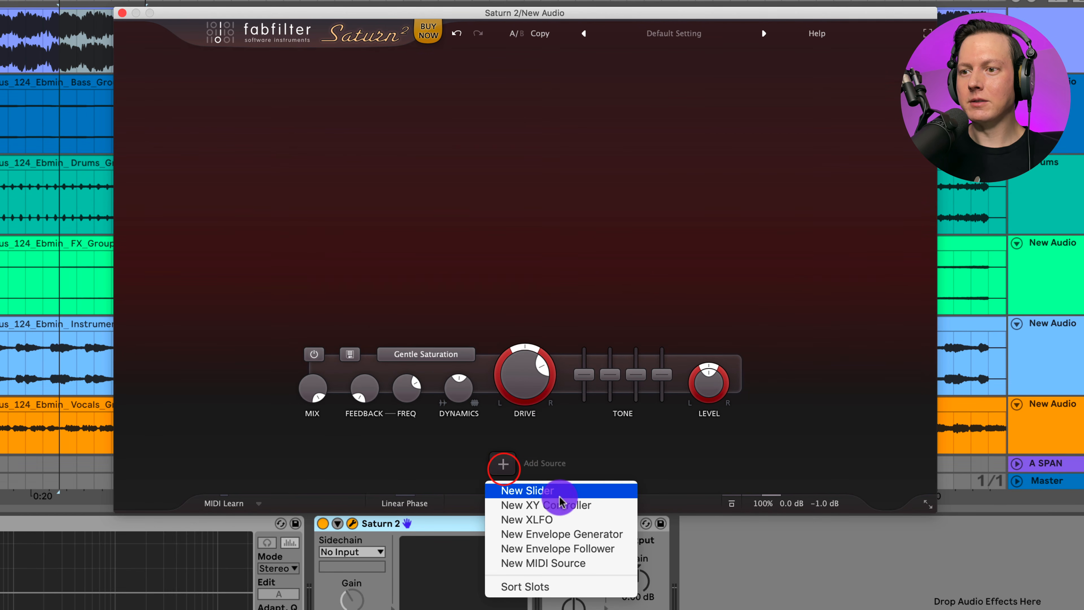
pyautogui.click(566, 527)
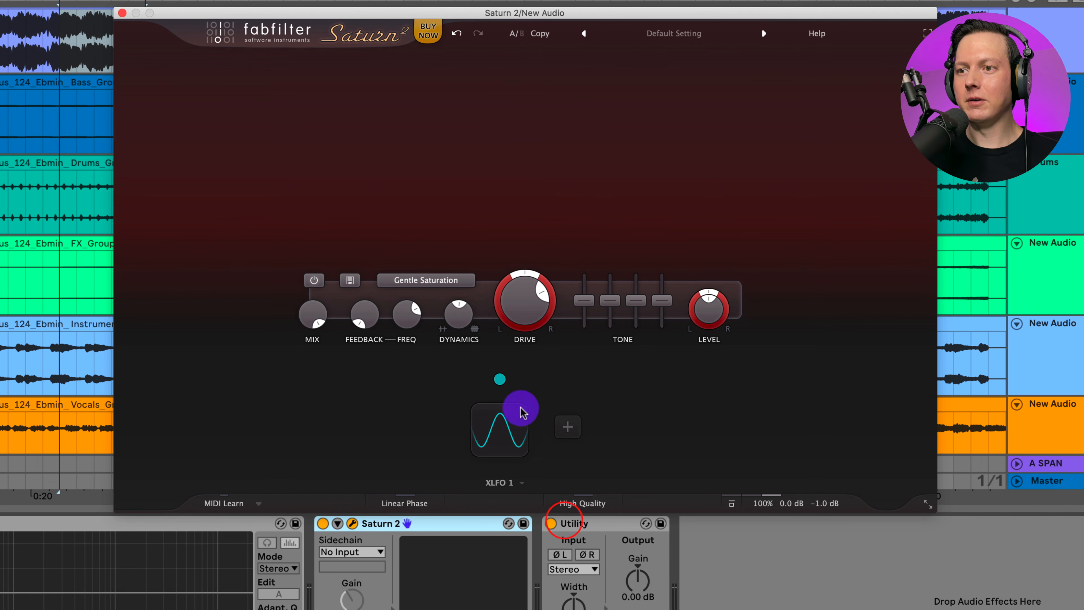
pyautogui.moveTo(495, 465); pyautogui.dragTo(383, 242)
pyautogui.moveTo(498, 412); pyautogui.dragTo(638, 274)
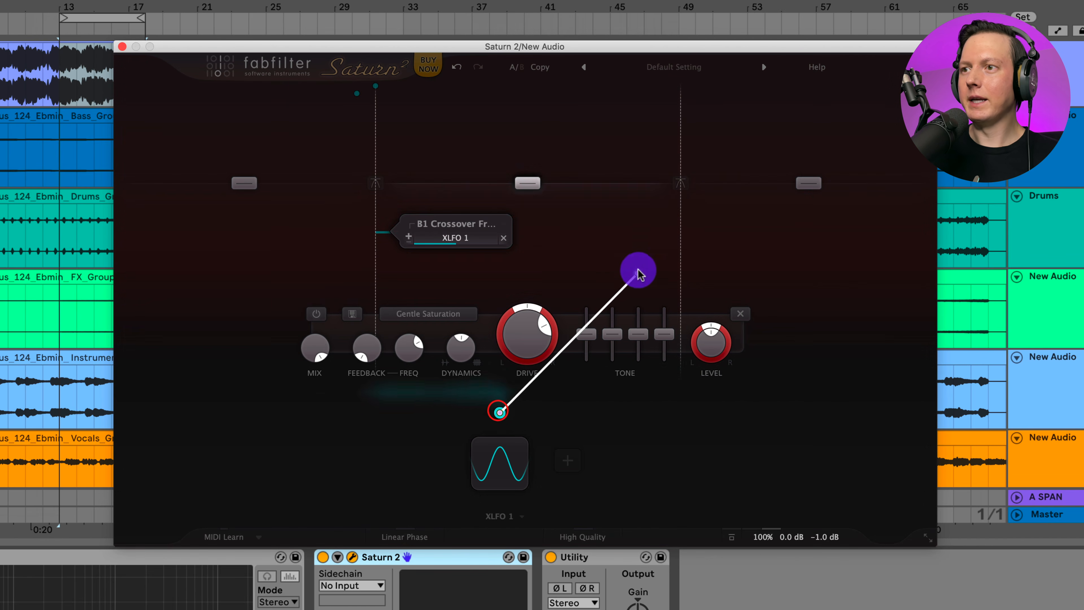
pyautogui.moveTo(680, 226); pyautogui.dragTo(680, 226)
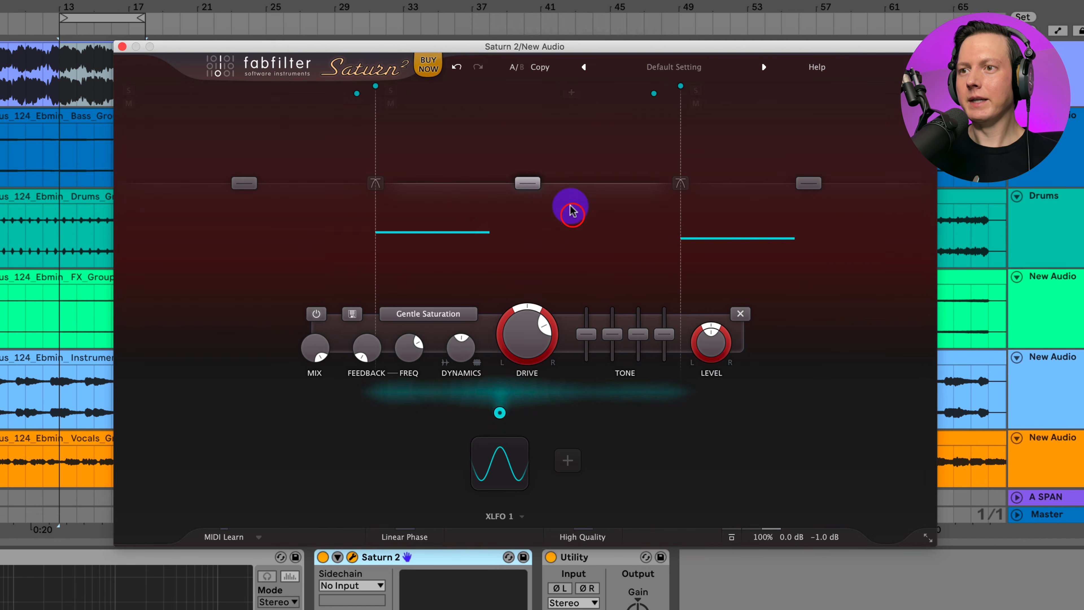
# - Raise the middle band's drive to maximum and set XLFO 1's frequency to about 2.2 Hz while auditioning the moving crossovers
pyautogui.moveTo(544, 331); pyautogui.dragTo(544, 329)
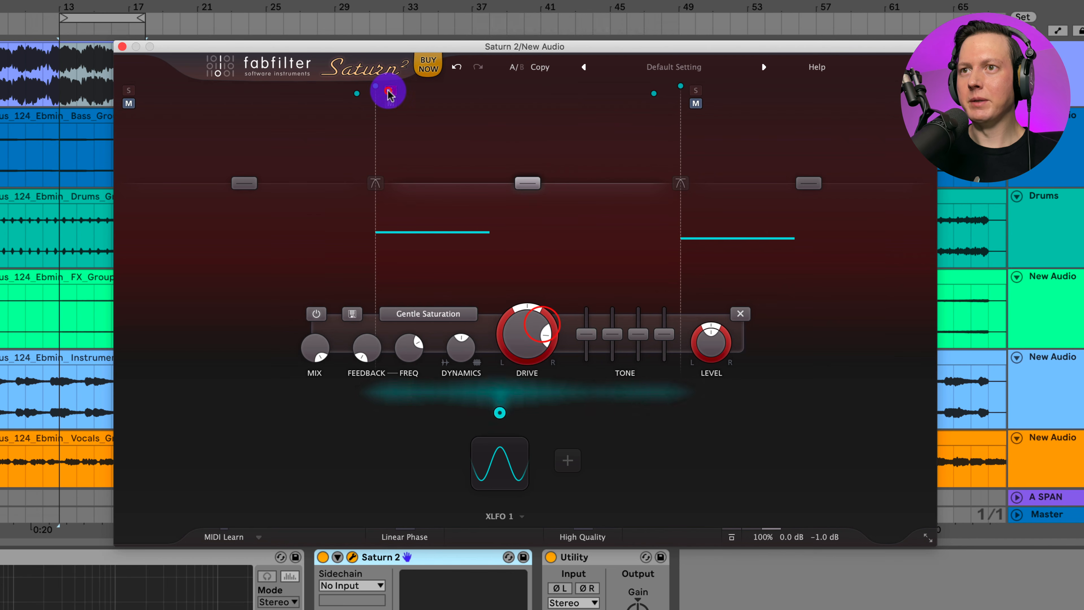
pyautogui.press('space')
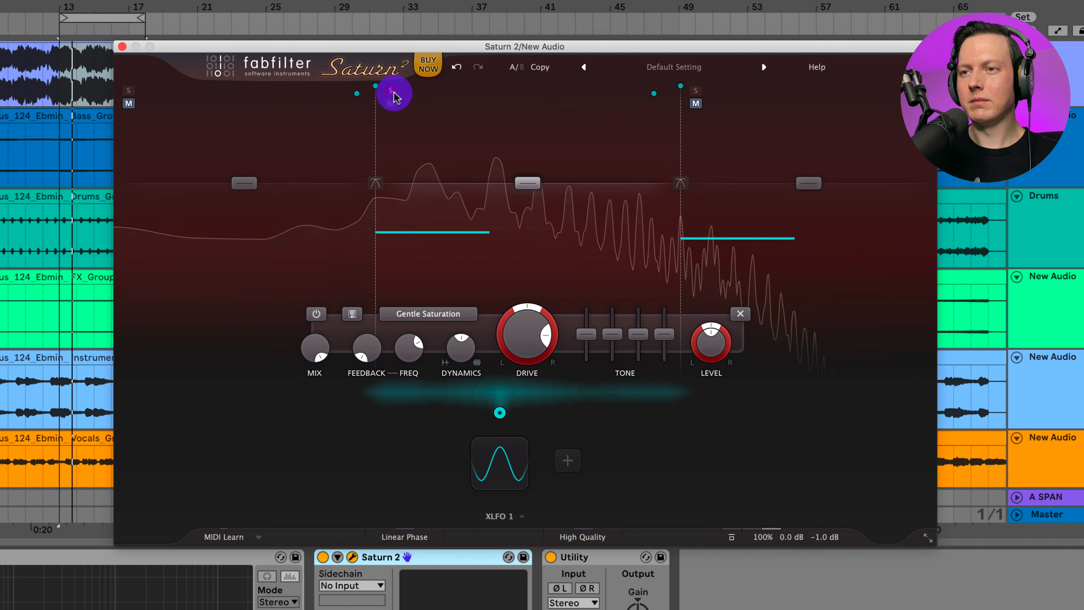
pyautogui.click(392, 91)
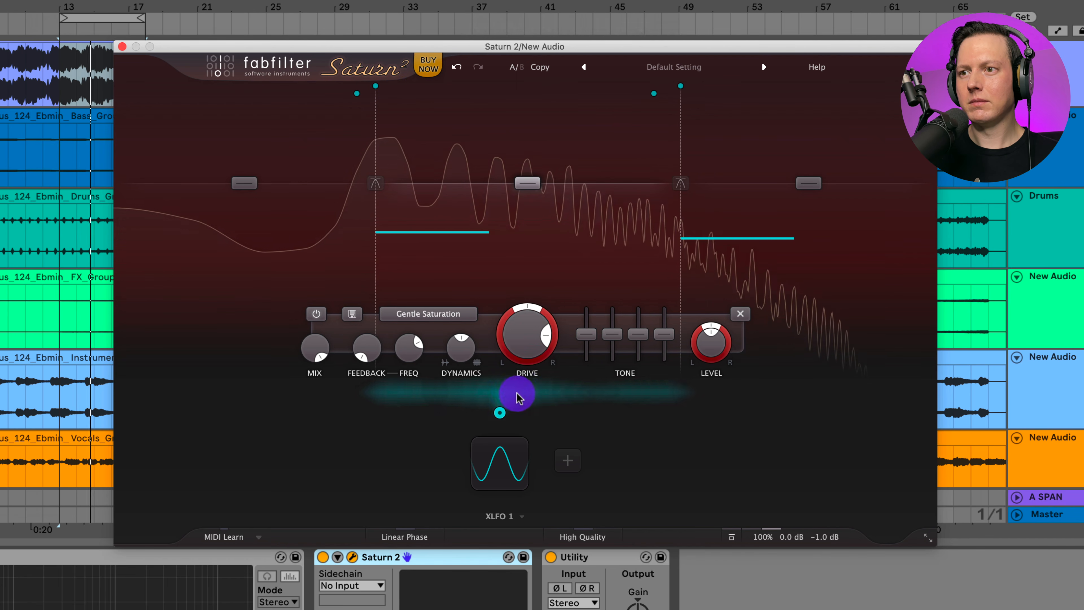
pyautogui.moveTo(519, 456); pyautogui.dragTo(549, 353)
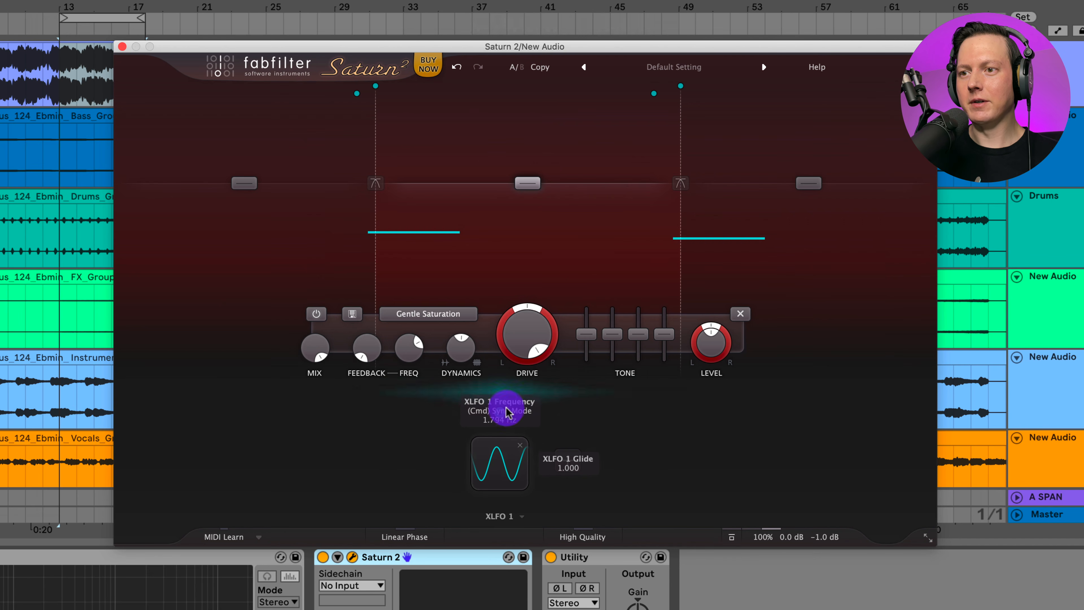
pyautogui.moveTo(516, 354)
pyautogui.mouseDown()
pyautogui.moveTo(502, 212)
pyautogui.moveTo(515, 451)
pyautogui.moveTo(515, 255)
pyautogui.moveTo(528, 349)
pyautogui.mouseUp()
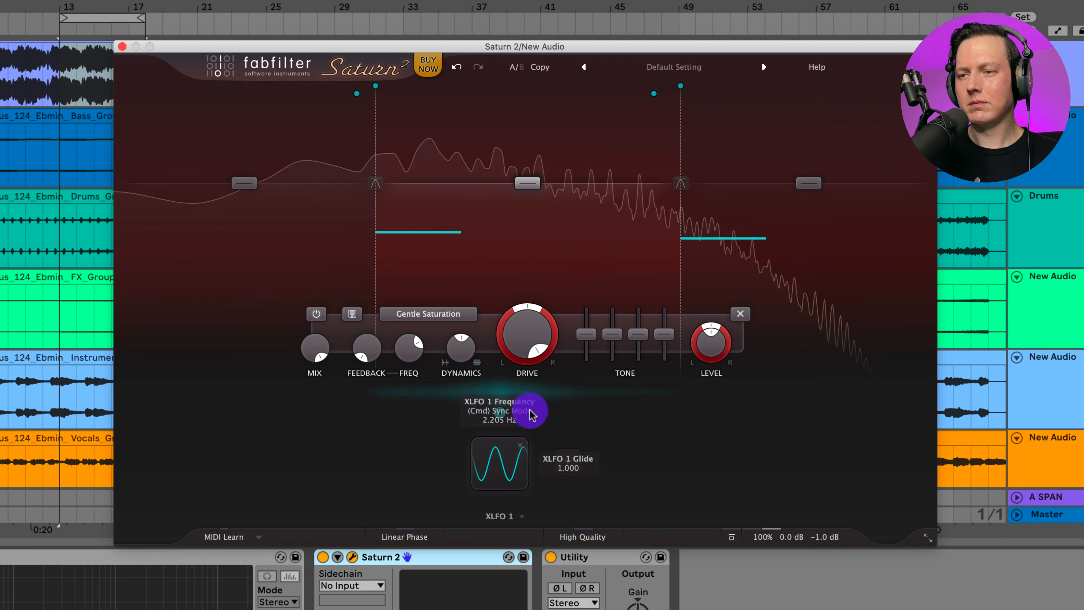
# - Expand XLFO 1's settings, synchronize its rate to 1, and audition the tempo-synced crossover movement
pyautogui.click(494, 467)
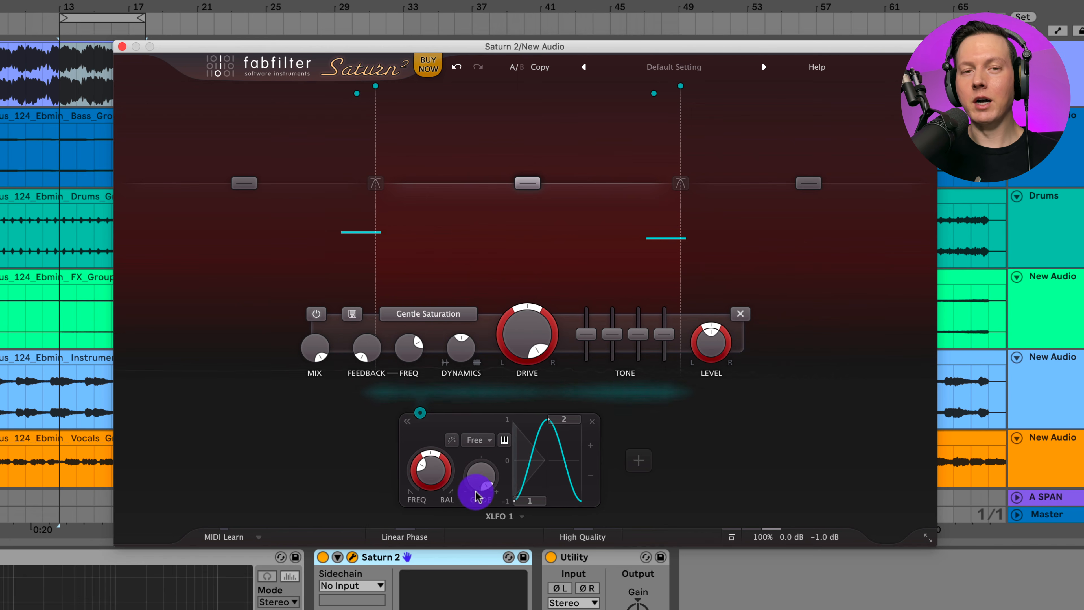
pyautogui.click(489, 440)
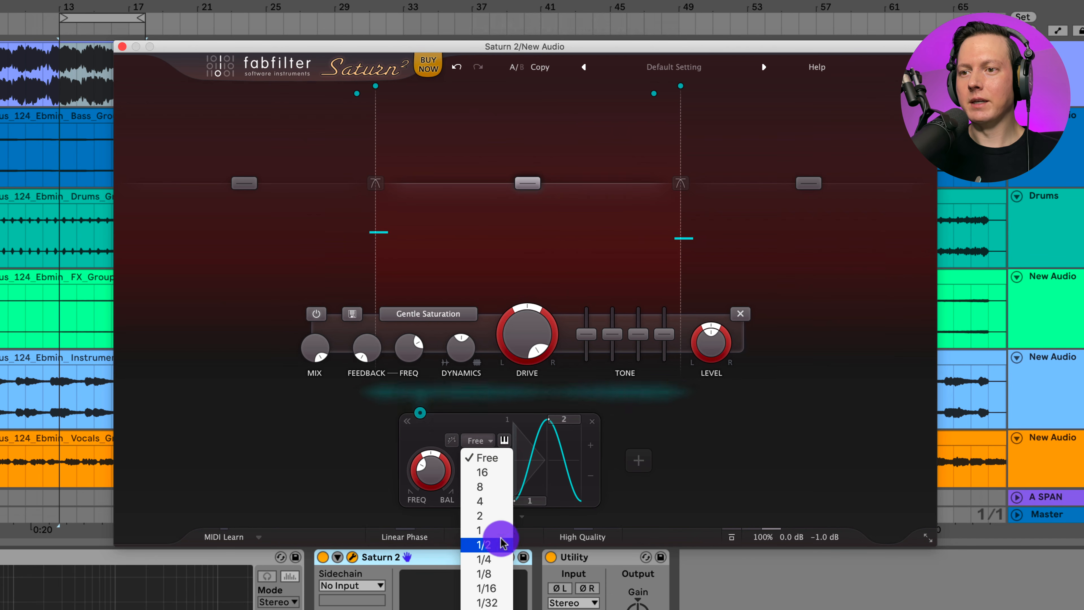
pyautogui.click(490, 531)
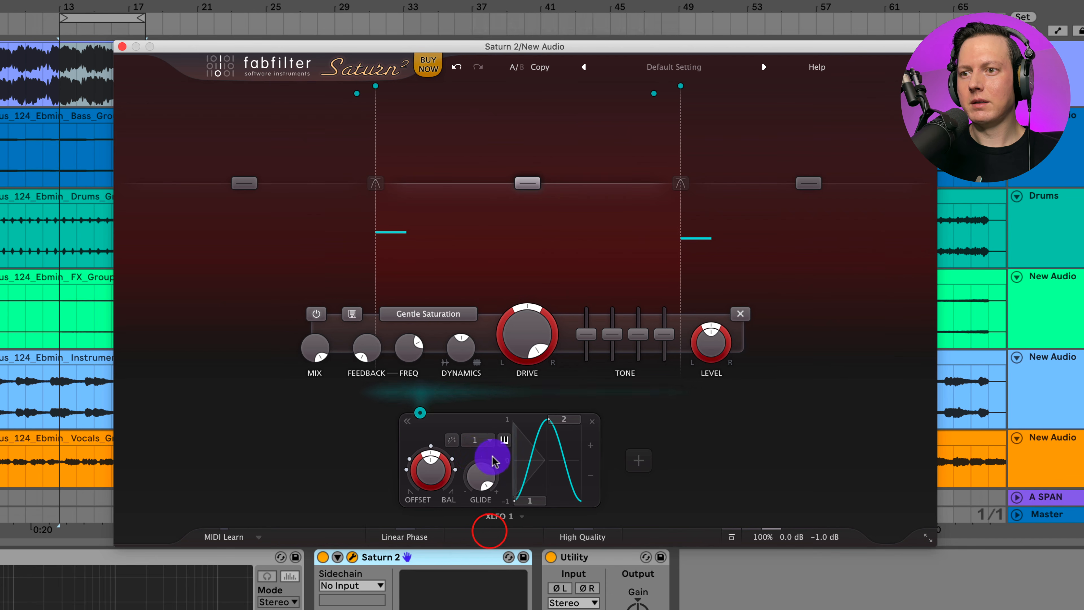
pyautogui.press('space')
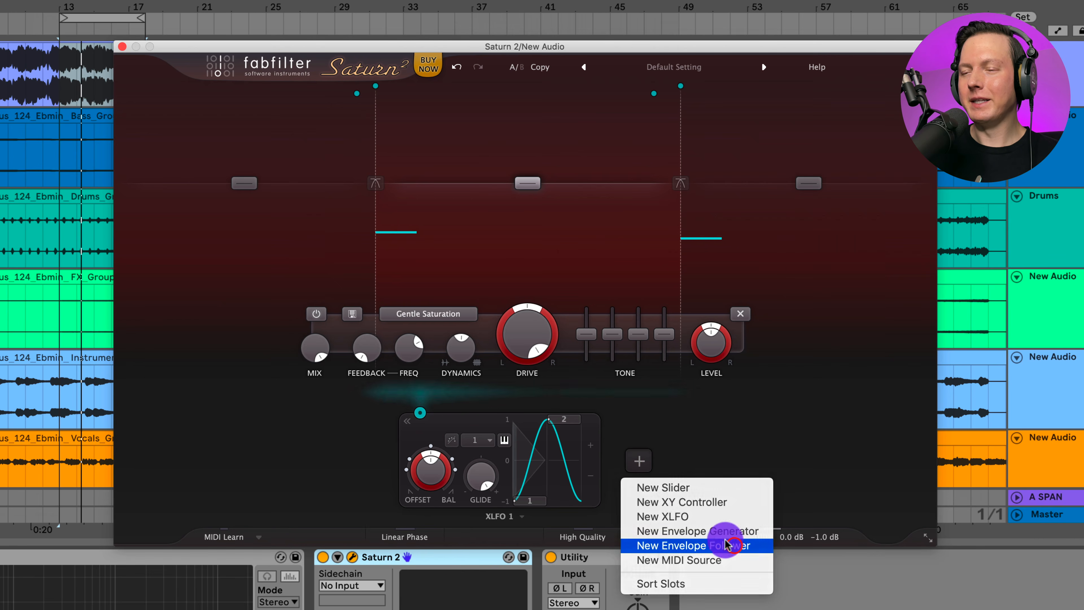
# - Add an envelope follower, assign it to XLFO 1's phase offset, and adjust the modulation amount while auditioning
pyautogui.click(726, 545)
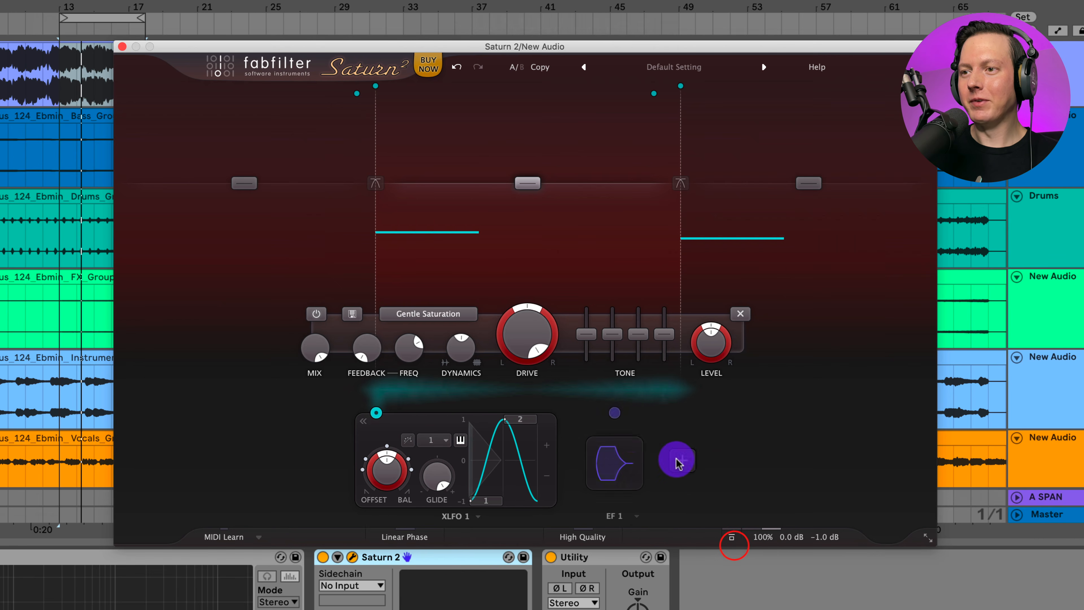
pyautogui.moveTo(619, 415); pyautogui.dragTo(458, 470)
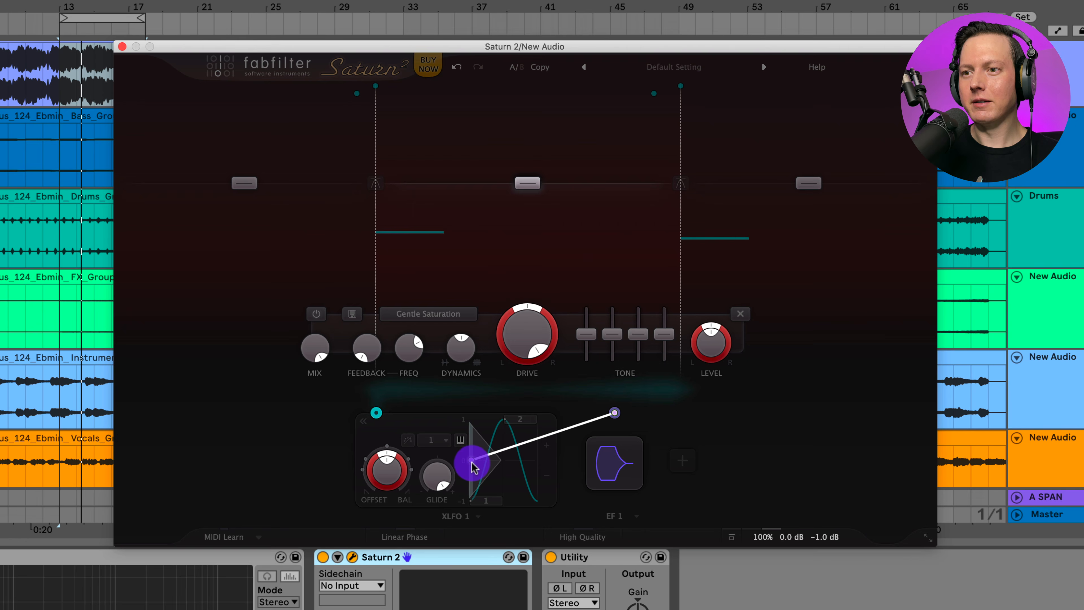
pyautogui.moveTo(474, 467); pyautogui.dragTo(472, 464)
pyautogui.press('space')
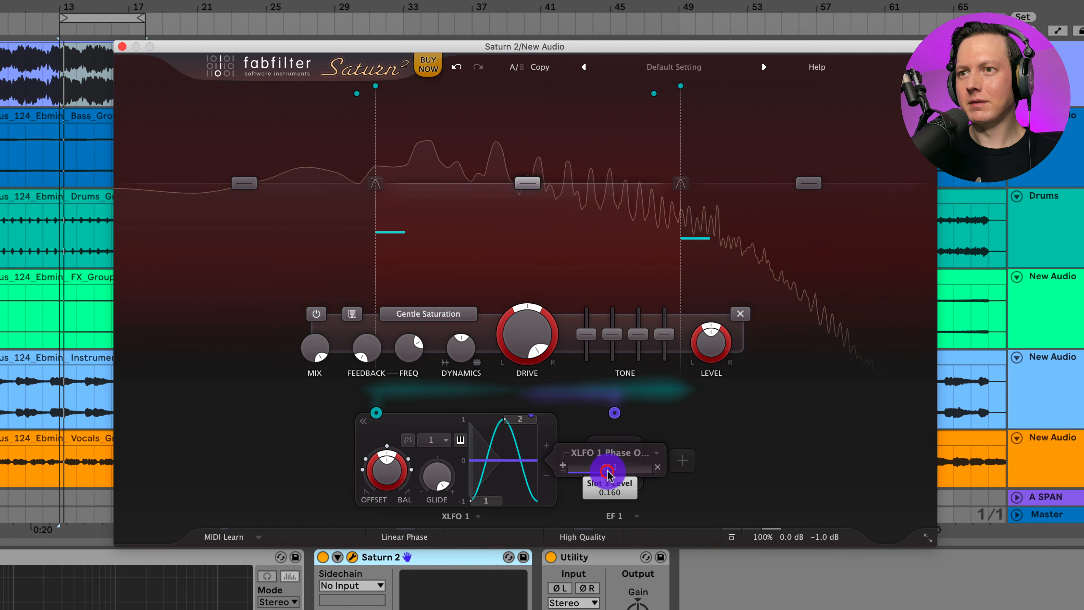
pyautogui.moveTo(607, 467); pyautogui.dragTo(409, 531)
pyautogui.press('space')
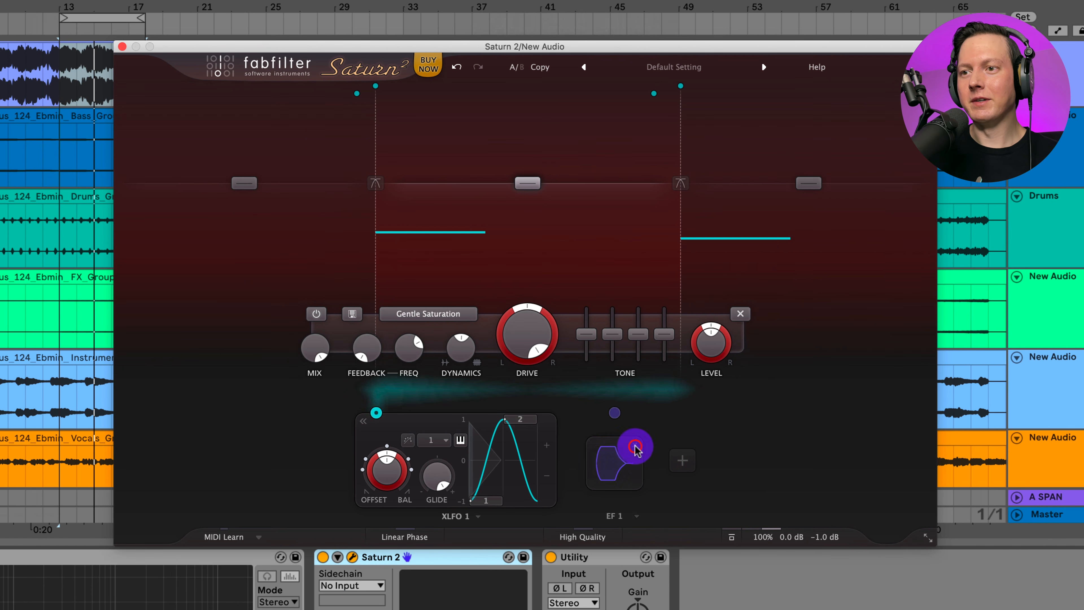
# - Replace the EF 1 and XLFO 1 sources with a fresh XLFO modulating Band 2's drive pan at full amount
pyautogui.click(635, 448)
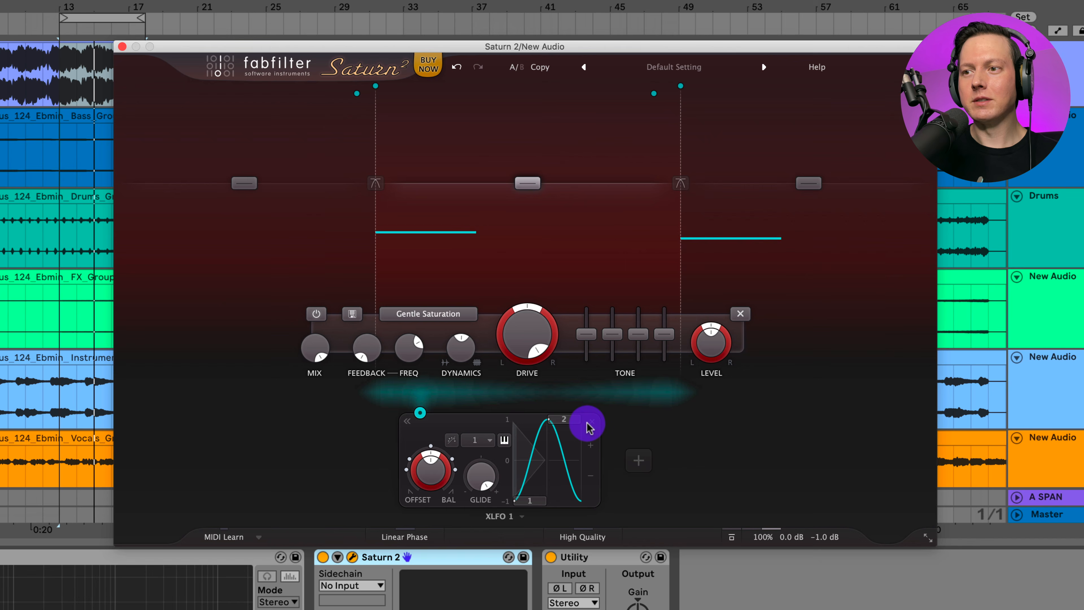
pyautogui.click(589, 424)
pyautogui.click(502, 470)
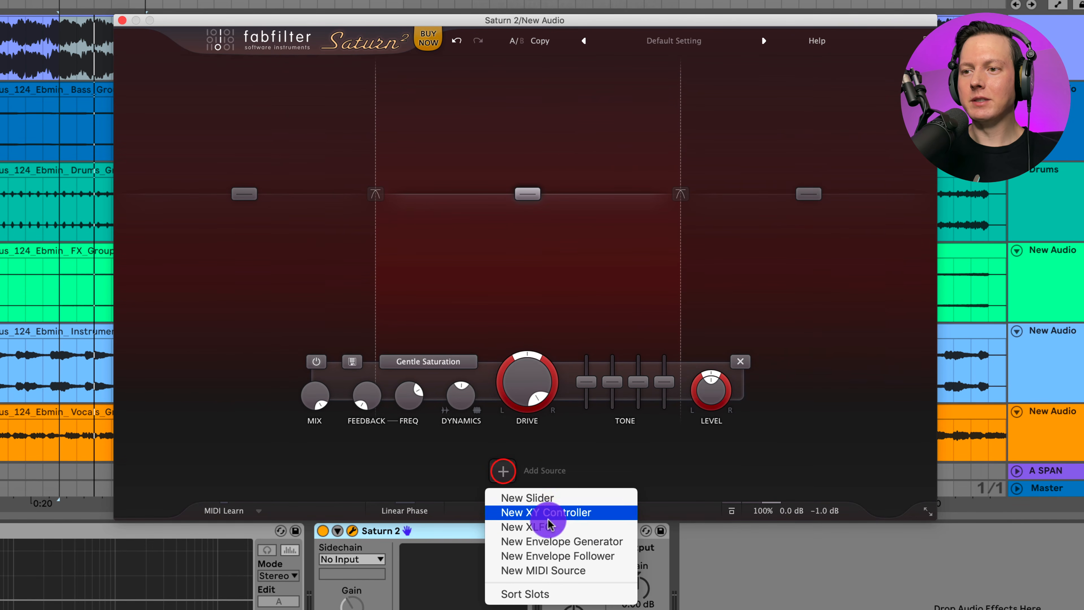
pyautogui.click(550, 527)
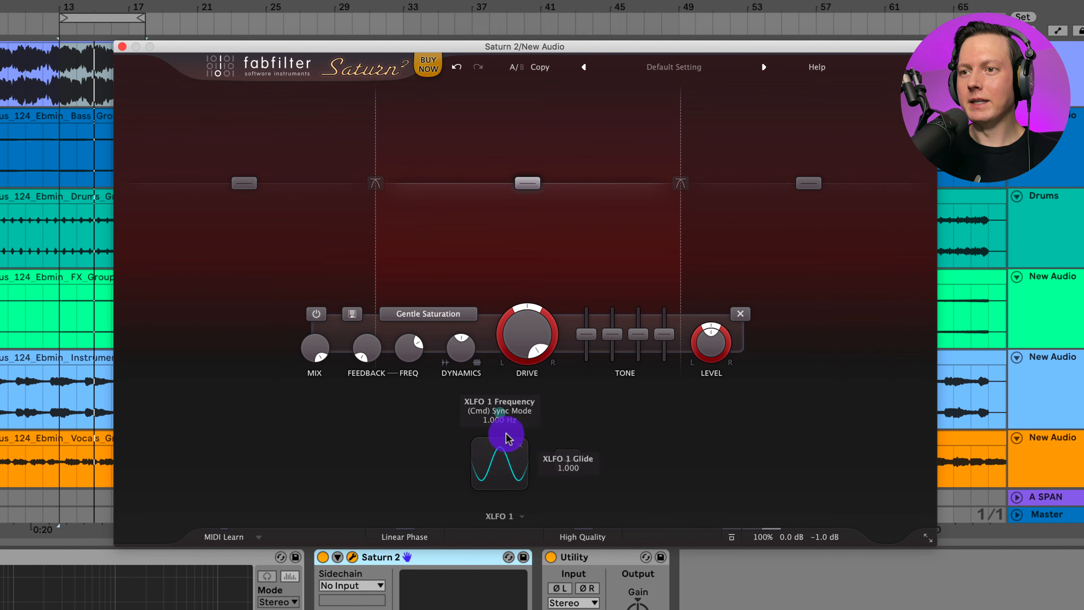
pyautogui.moveTo(499, 402); pyautogui.dragTo(528, 362)
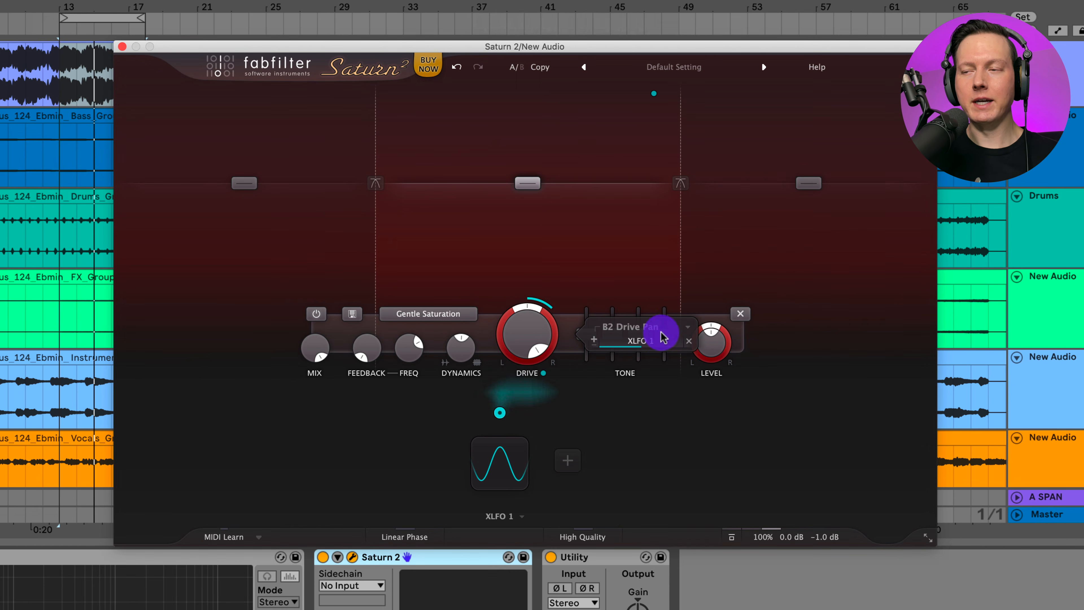
pyautogui.moveTo(668, 336); pyautogui.dragTo(852, 342)
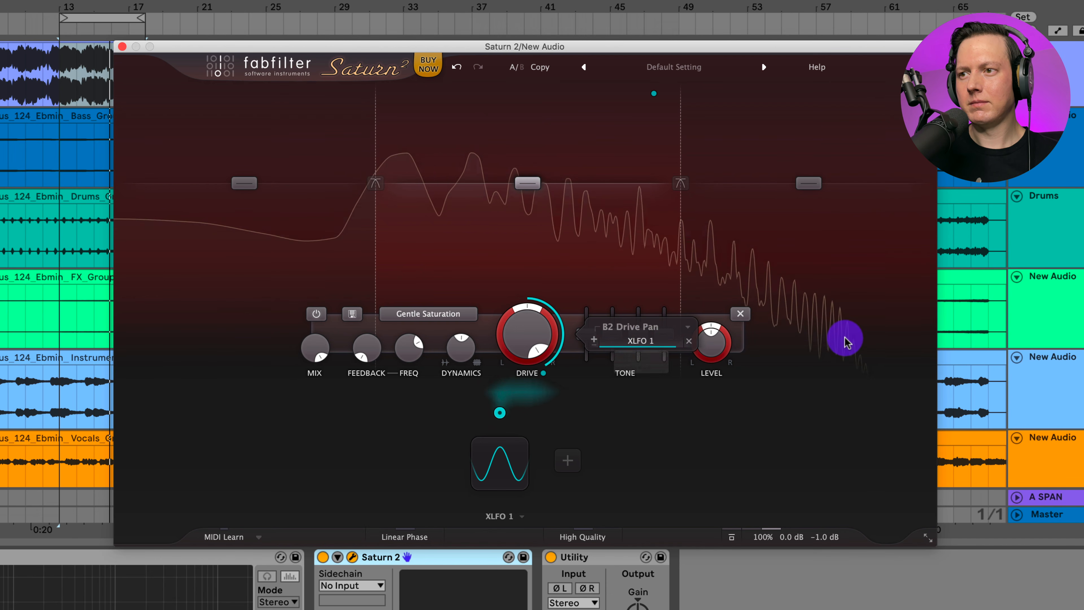
# - Add a slider source controlling the amount of XLFO 1's drive pan modulation, balance the two levels, and set the slider to about halfway
pyautogui.click(567, 459)
pyautogui.click(617, 486)
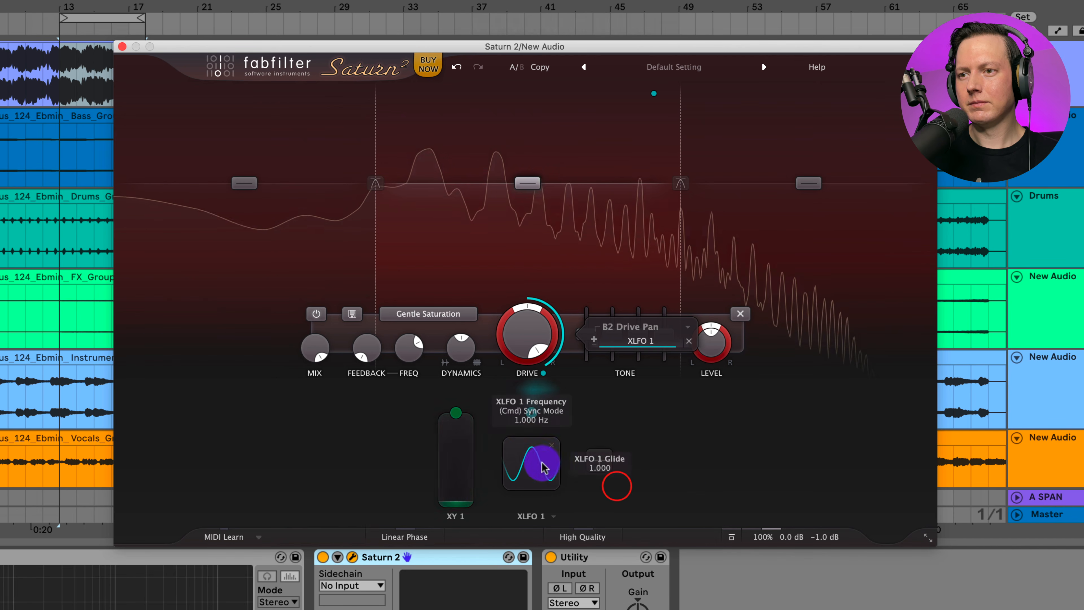
pyautogui.moveTo(456, 412); pyautogui.dragTo(577, 357)
pyautogui.moveTo(455, 501); pyautogui.dragTo(477, 479)
pyautogui.moveTo(682, 337); pyautogui.dragTo(640, 341)
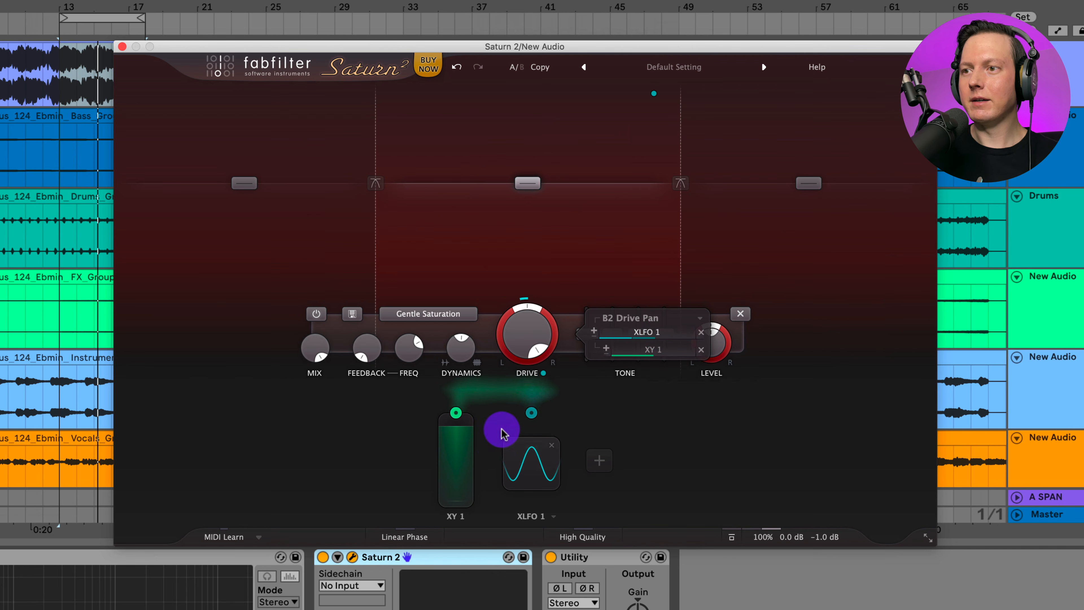
pyautogui.click(639, 346)
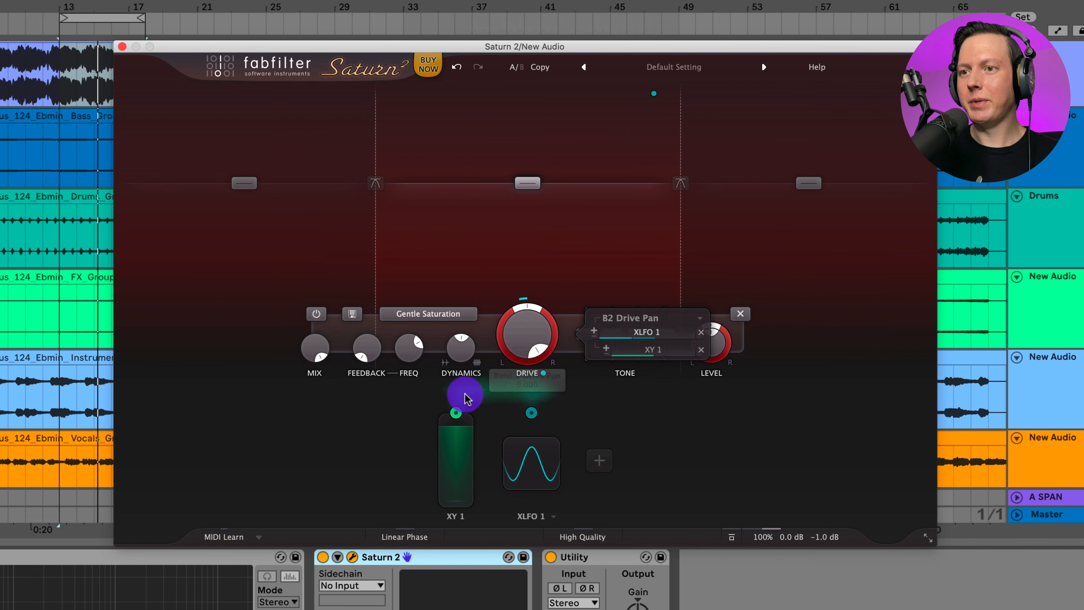
pyautogui.moveTo(456, 459); pyautogui.dragTo(464, 469)
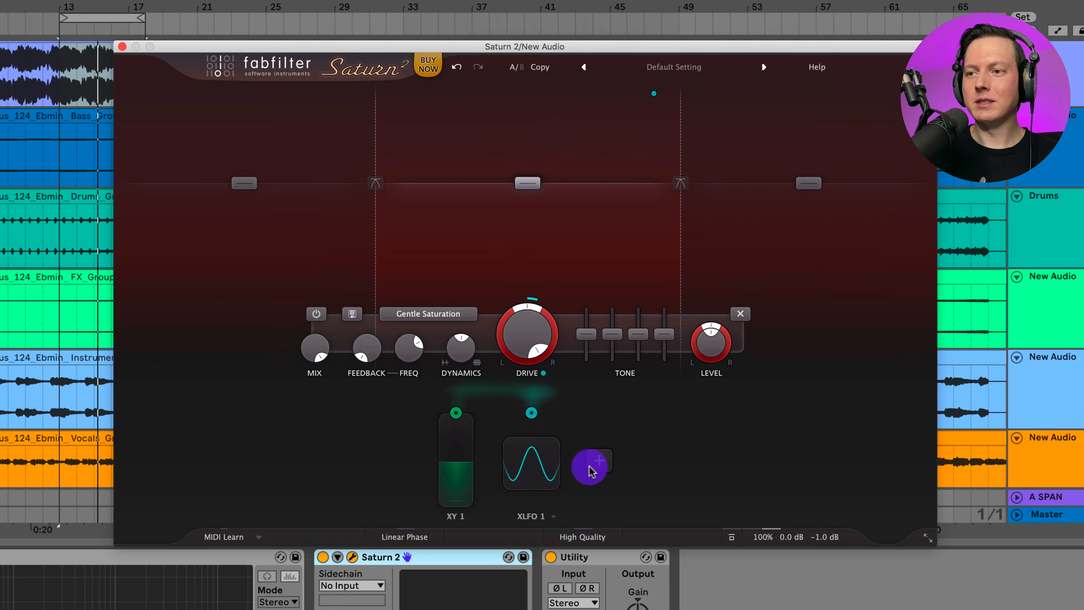
# - Open the list of new modulation sources
pyautogui.click(592, 462)
pyautogui.click(598, 461)
pyautogui.click(600, 460)
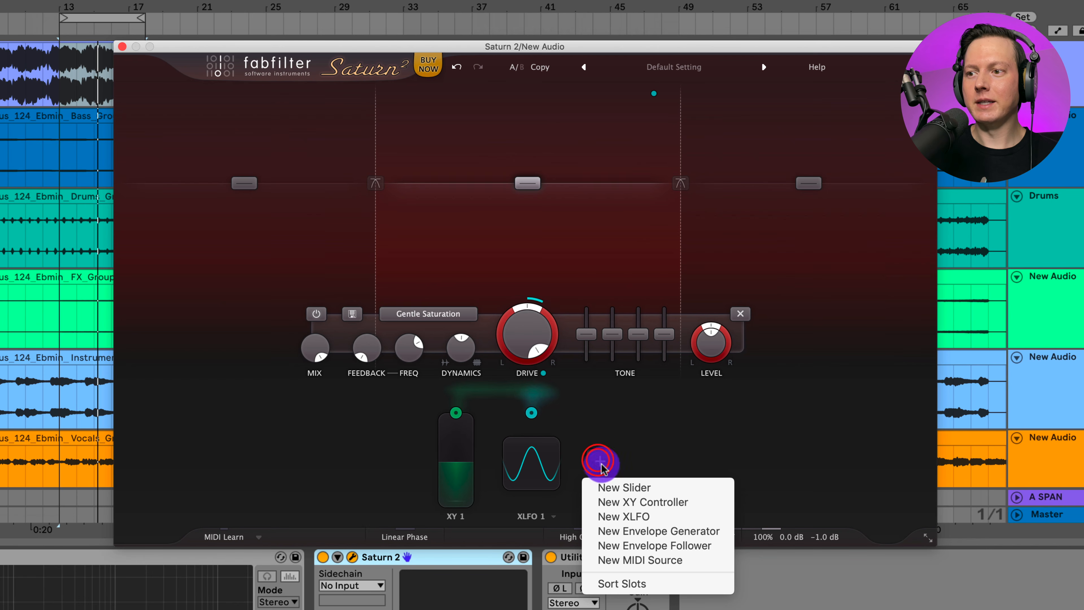